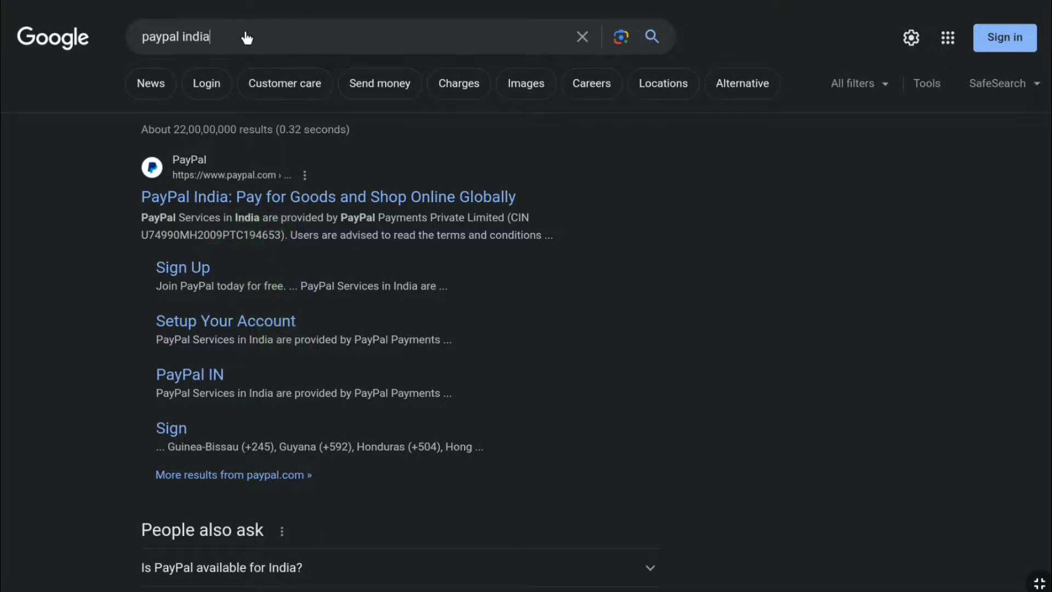
pyautogui.doubleClick(247, 37)
pyautogui.write('uk')
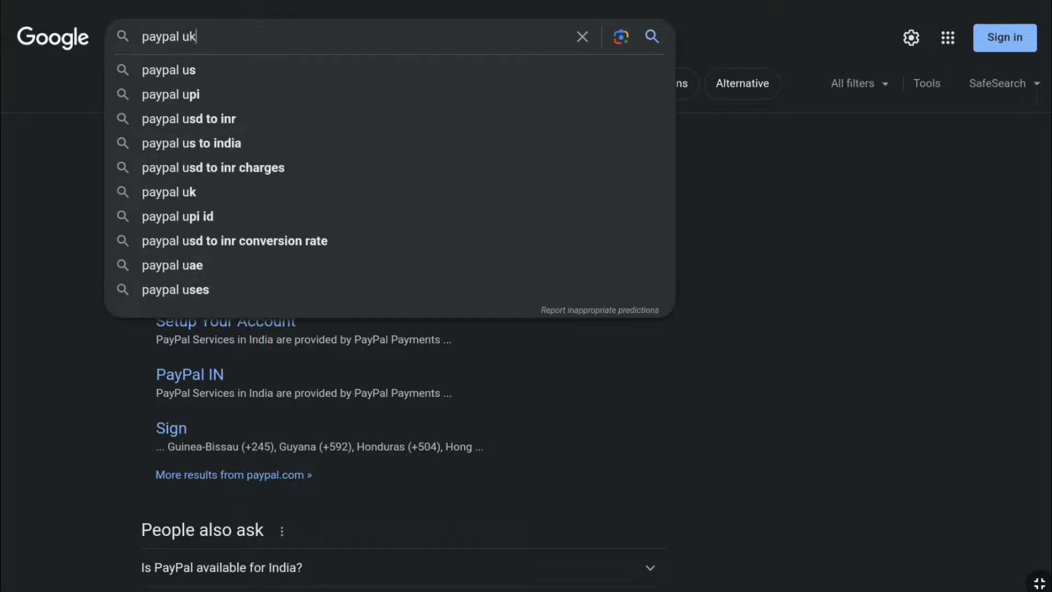
pyautogui.press('Return')
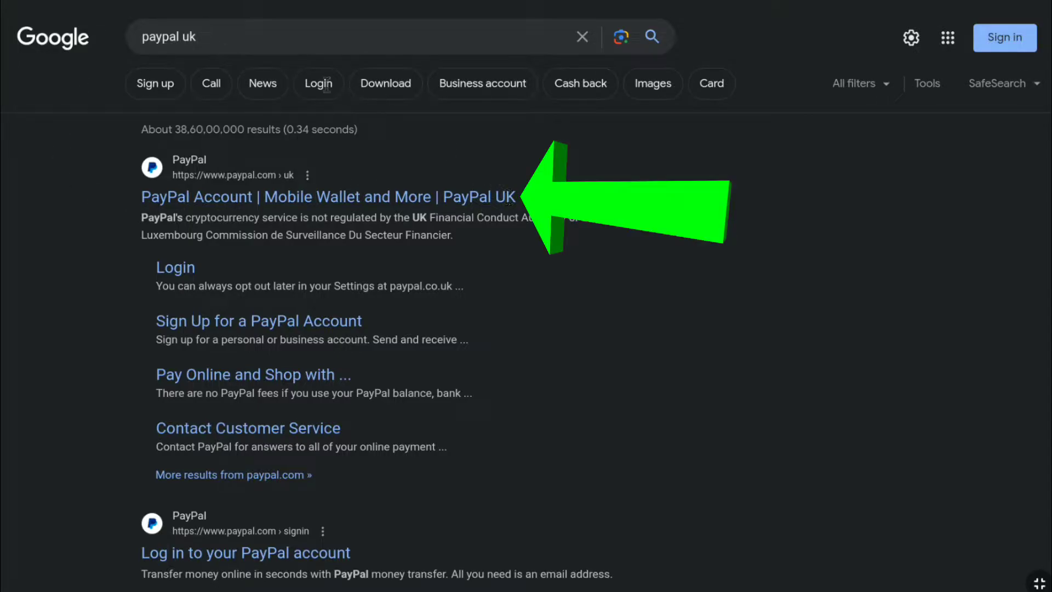
pyautogui.doubleClick(269, 36)
pyautogui.press('BackSpace')
pyautogui.write('germany')
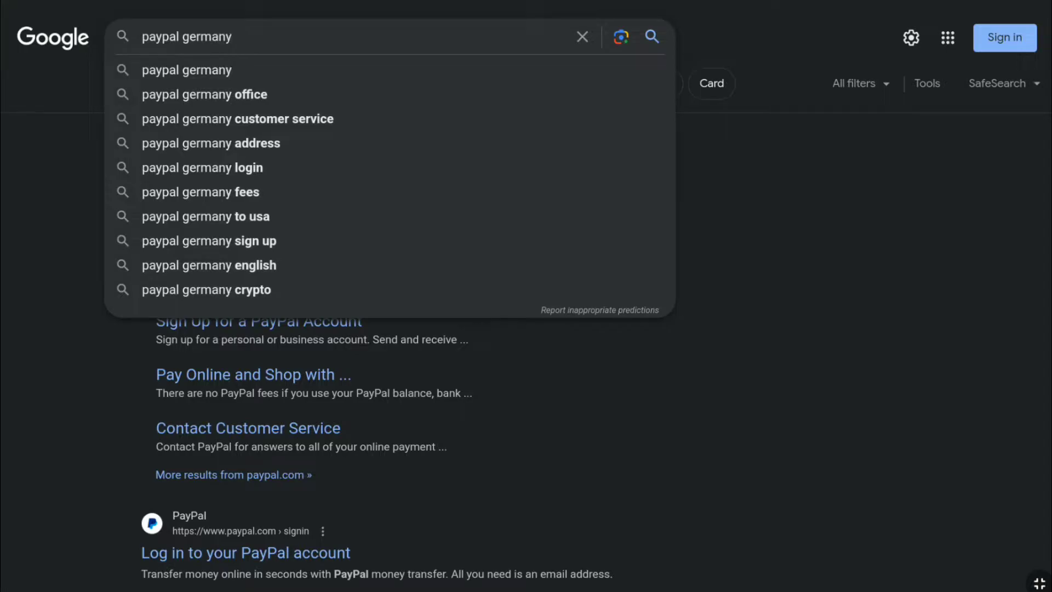
pyautogui.press('Return')
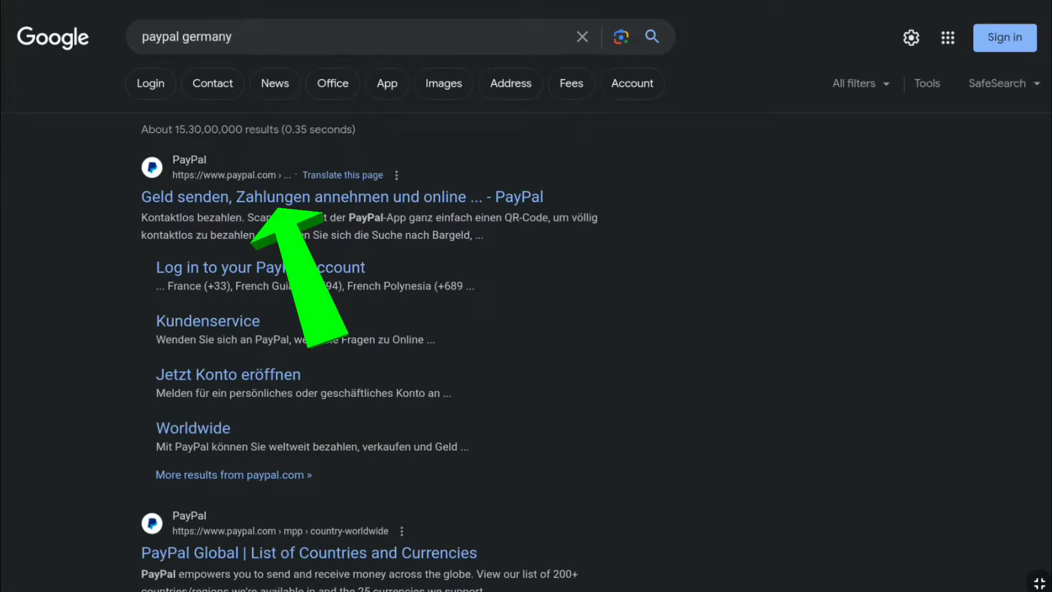
pyautogui.click(247, 39)
pyautogui.hotkey('ctrl', 'BackSpace')
pyautogui.write('in')
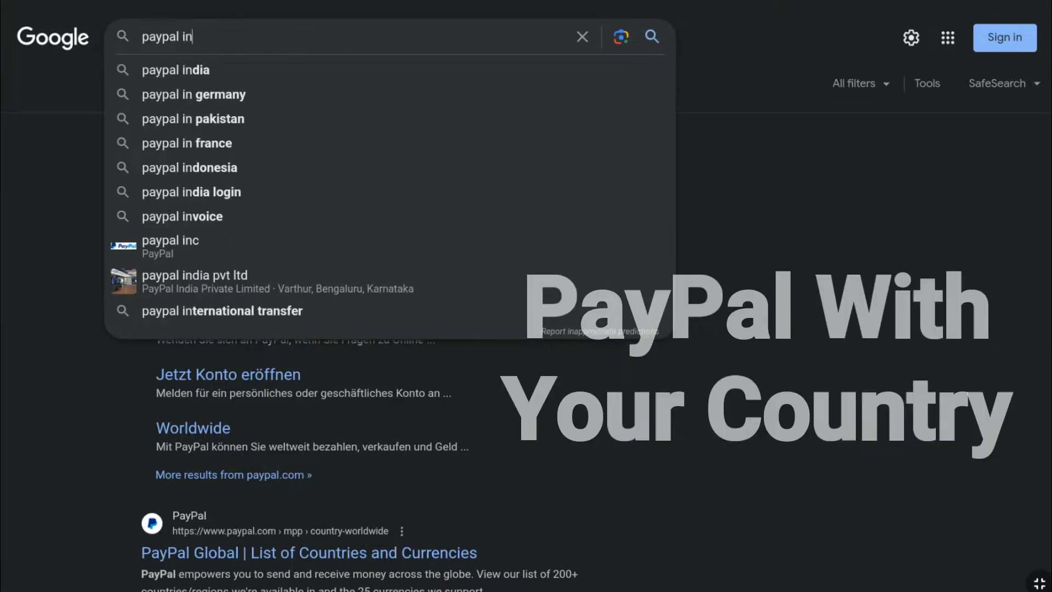
pyautogui.write('dia')
pyautogui.press('Return')
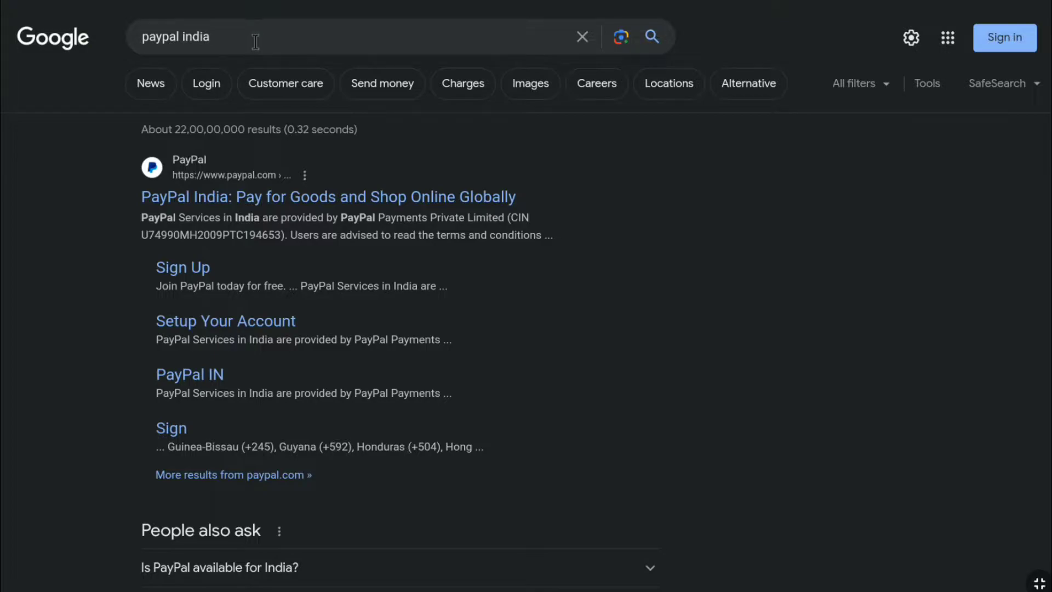
# Go to the PayPal India site, start sign-up and choose Business Account.
pyautogui.click(212, 197)
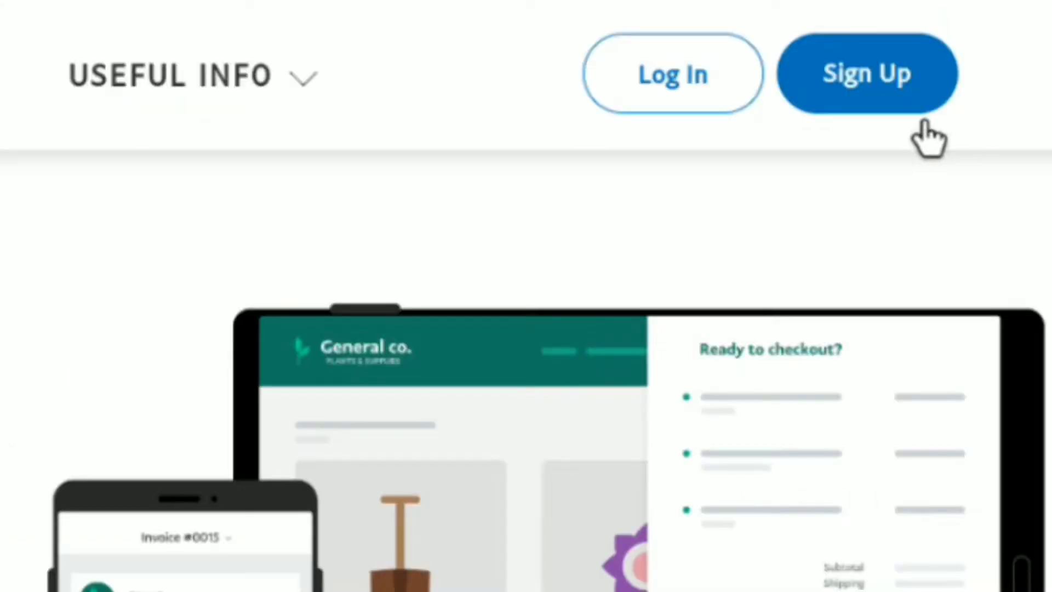
pyautogui.click(858, 82)
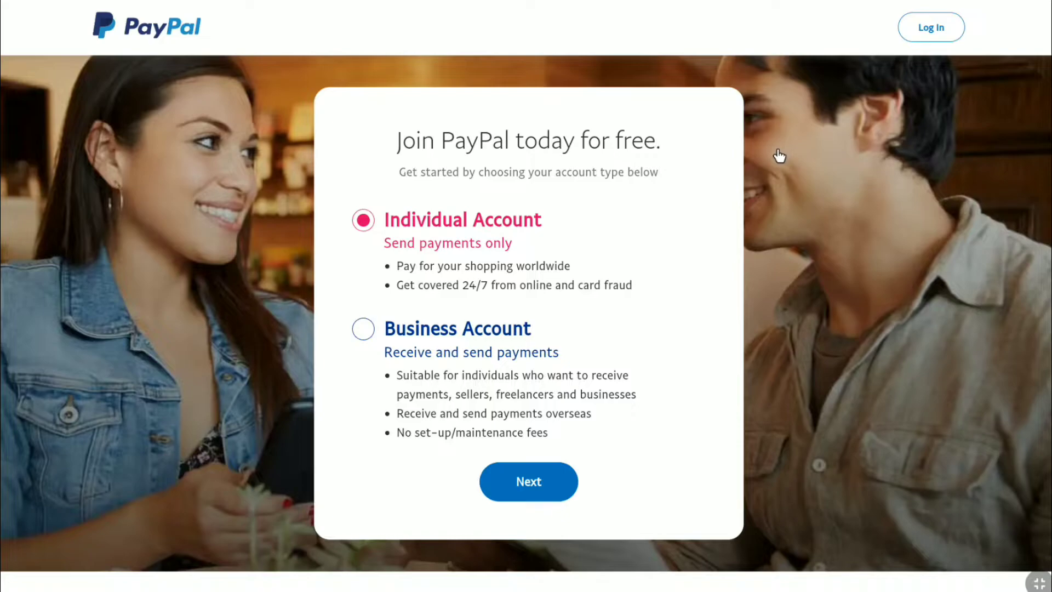
pyautogui.click(360, 332)
# Pass the 'I'm not a robot' check by selecting the four bridge images and verifying.
pyautogui.click(523, 482)
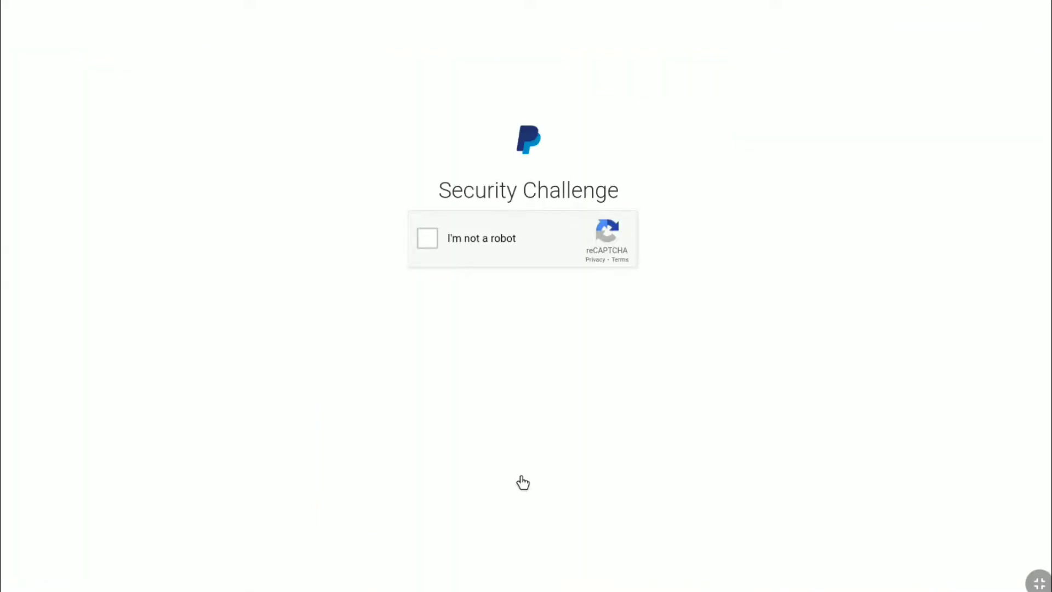
pyautogui.click(430, 240)
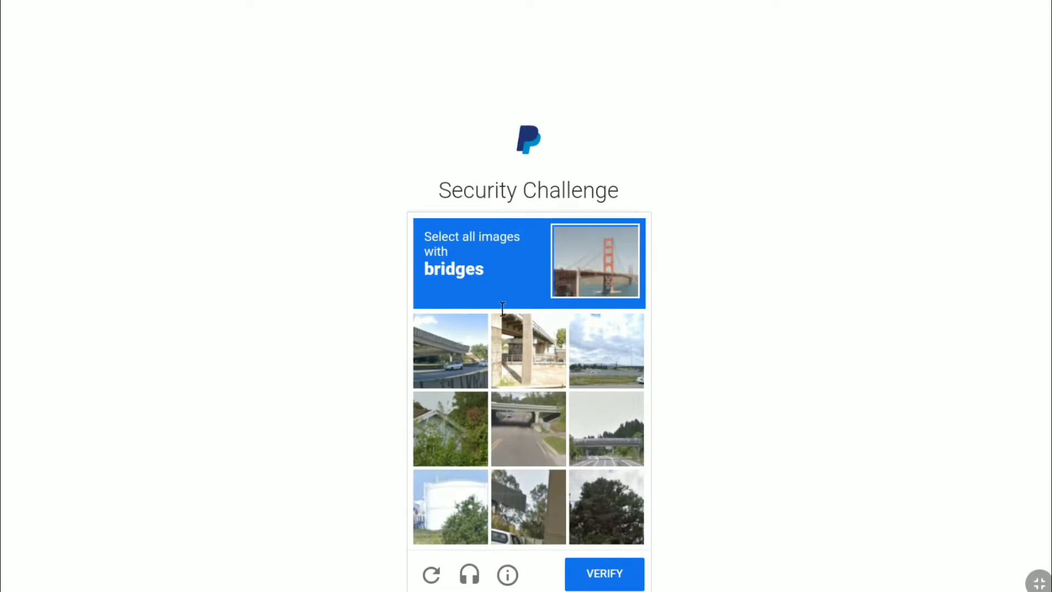
pyautogui.click(505, 359)
pyautogui.click(464, 364)
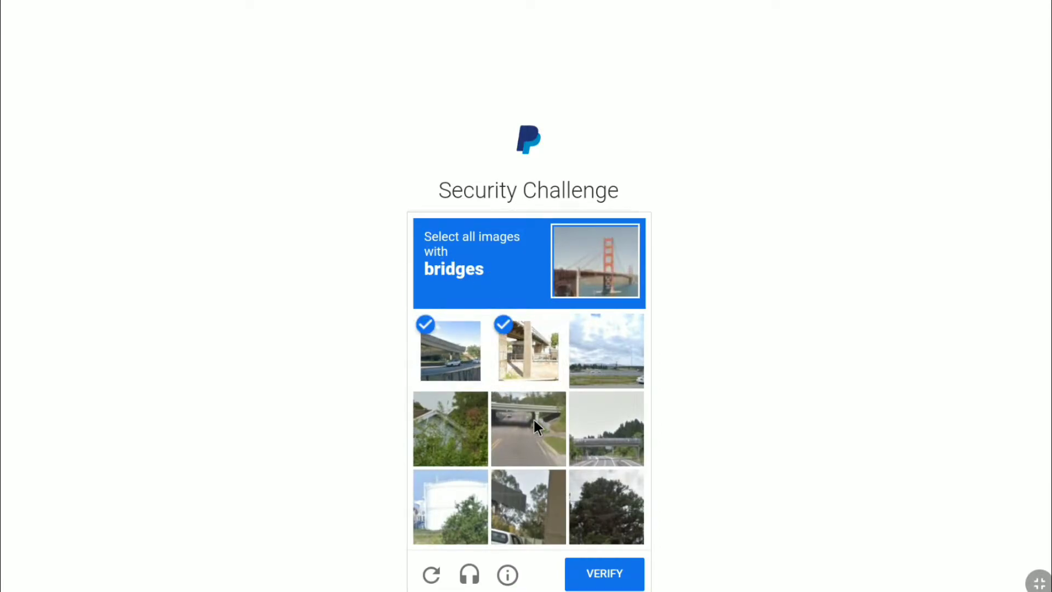
pyautogui.click(534, 422)
pyautogui.click(584, 446)
pyautogui.click(608, 573)
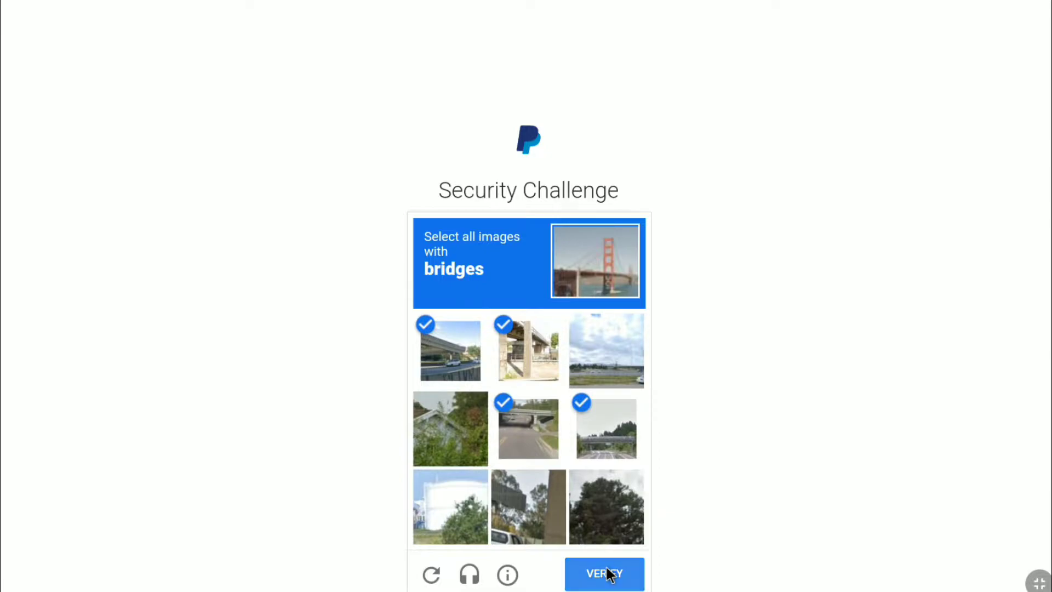
pyautogui.click(455, 361)
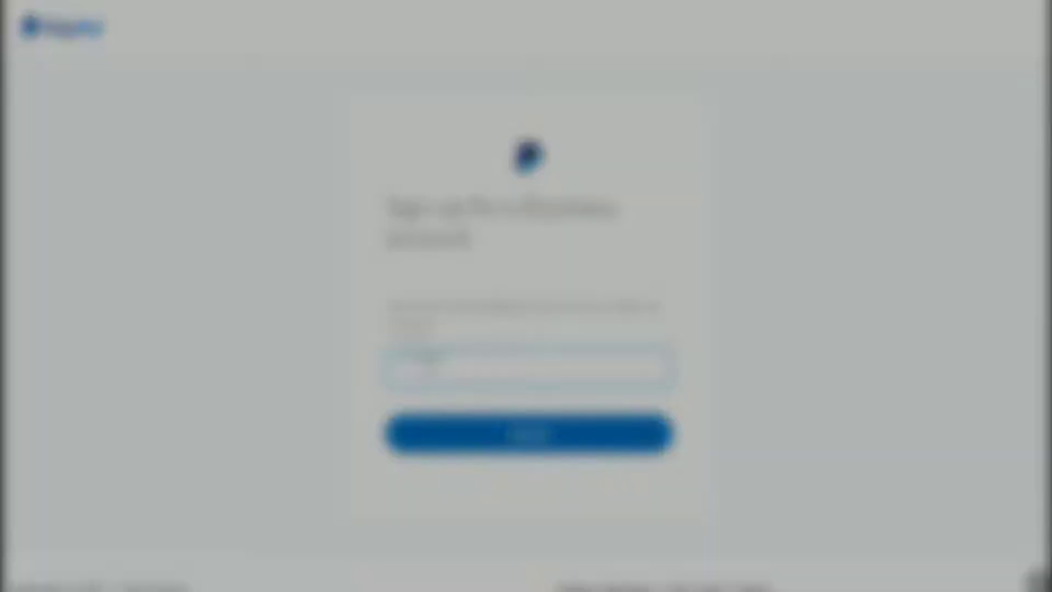
# Submit the business e-mail address, then a password meeting all three requirements.
pyautogui.click(430, 388)
pyautogui.click(528, 432)
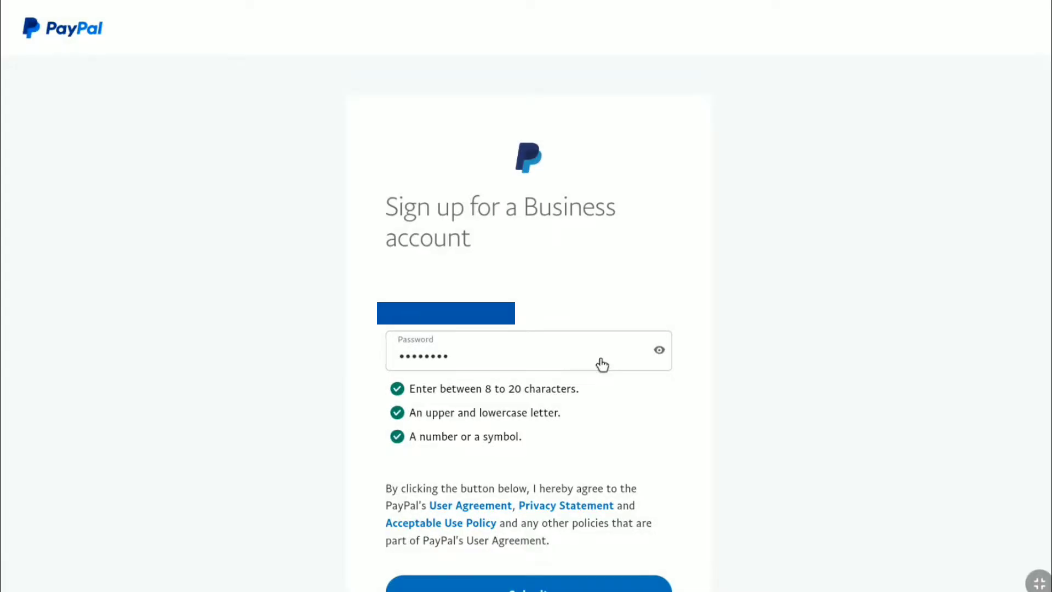
pyautogui.scroll(-2, 602, 365)
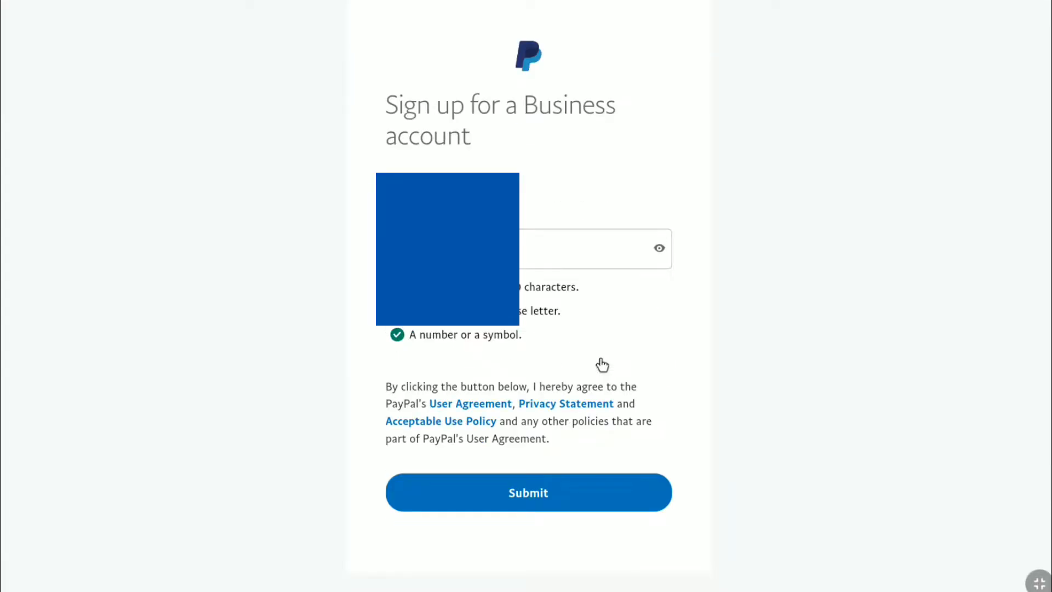
pyautogui.click(514, 485)
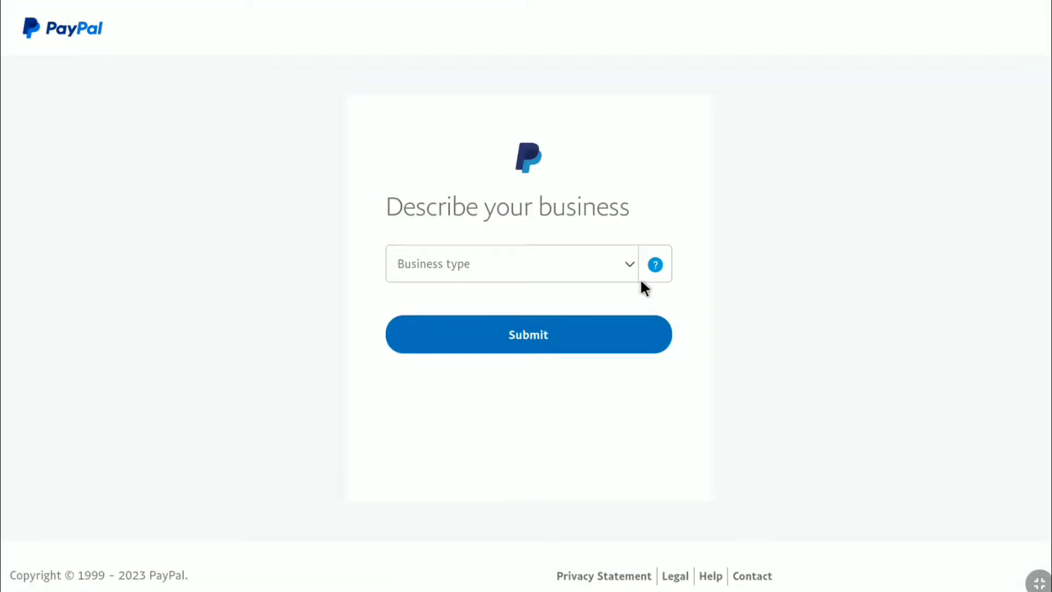
# Set business type to Individual and add the 'Computer Programming, Data Processing' keyword.
pyautogui.click(628, 265)
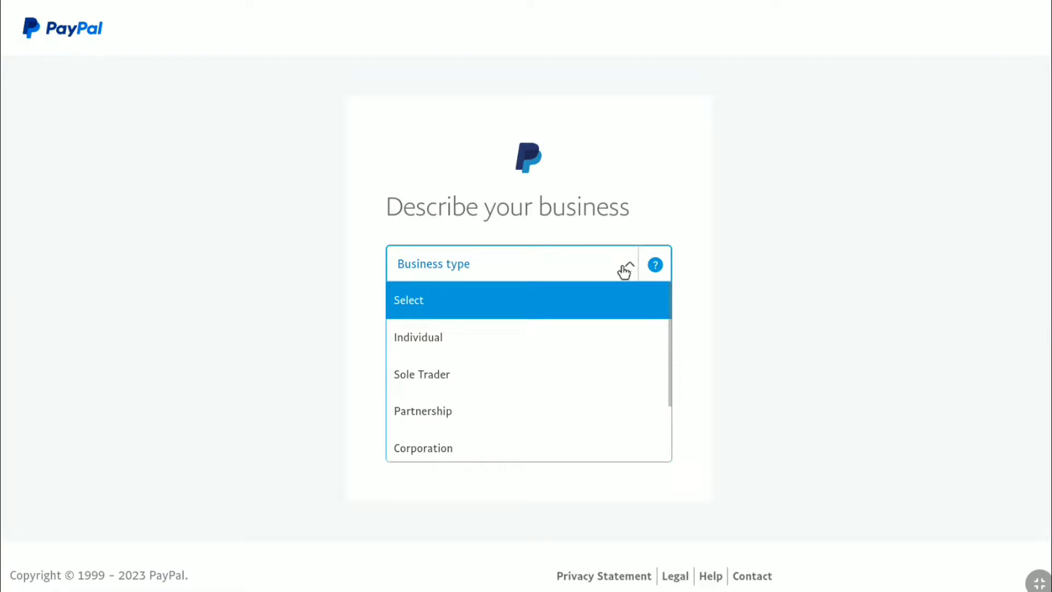
pyautogui.click(436, 341)
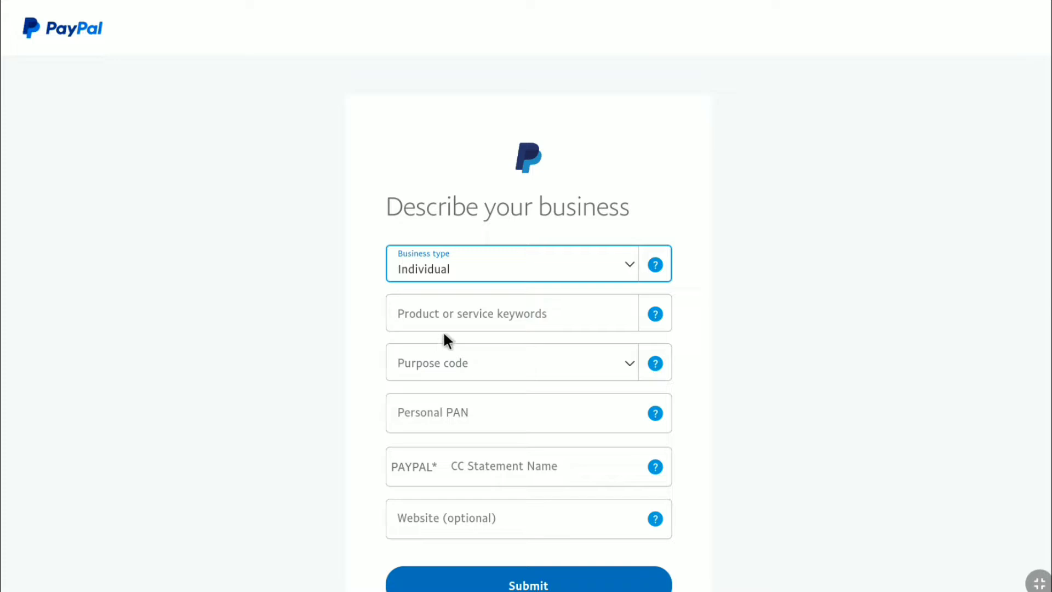
pyautogui.click(471, 318)
pyautogui.write('a')
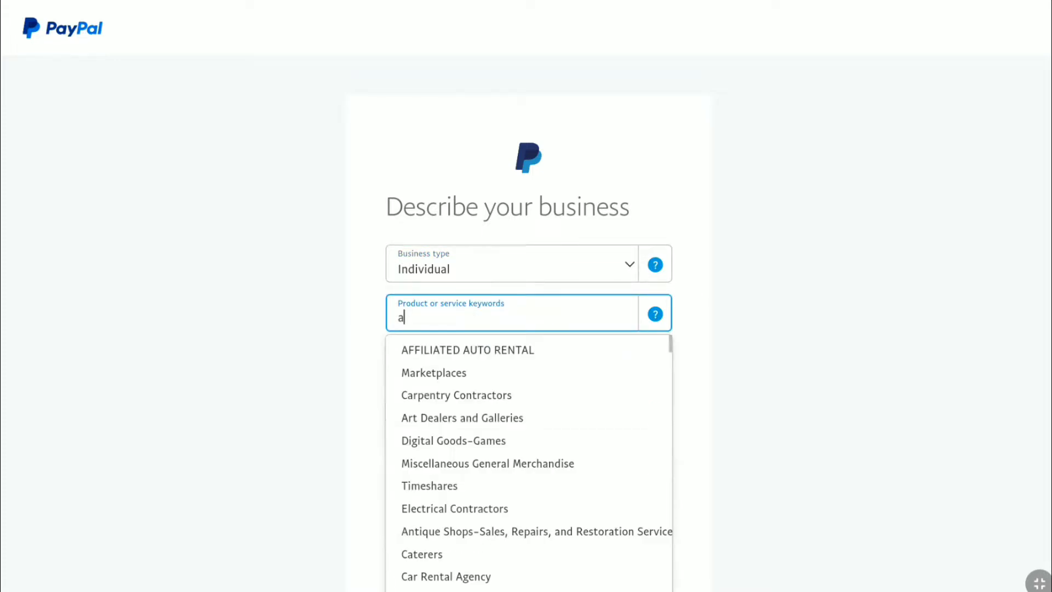
pyautogui.scroll(-5, 482, 513)
pyautogui.scroll(-15, 482, 514)
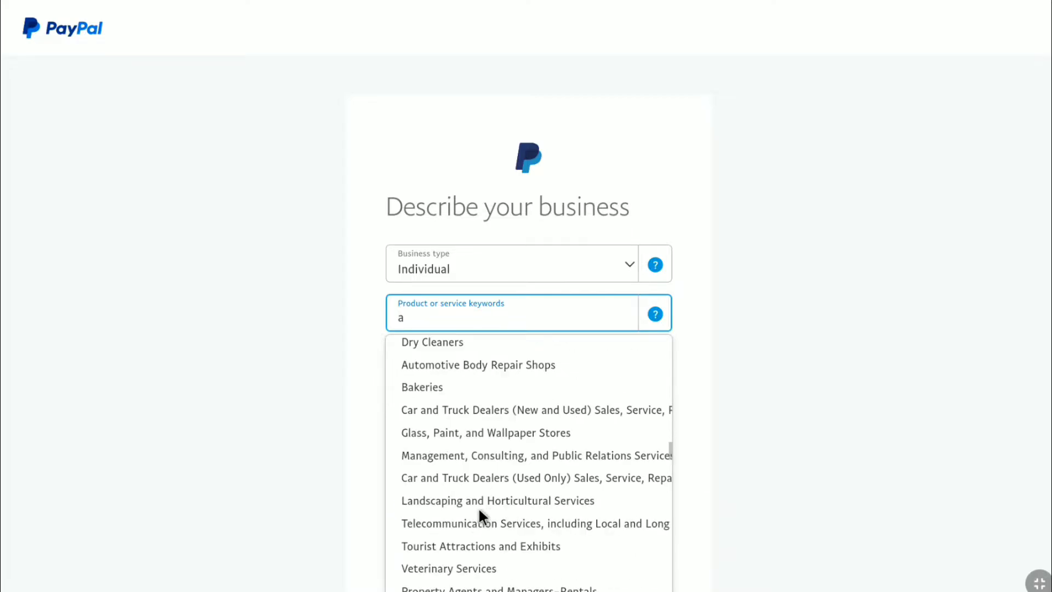
pyautogui.scroll(-8, 475, 321)
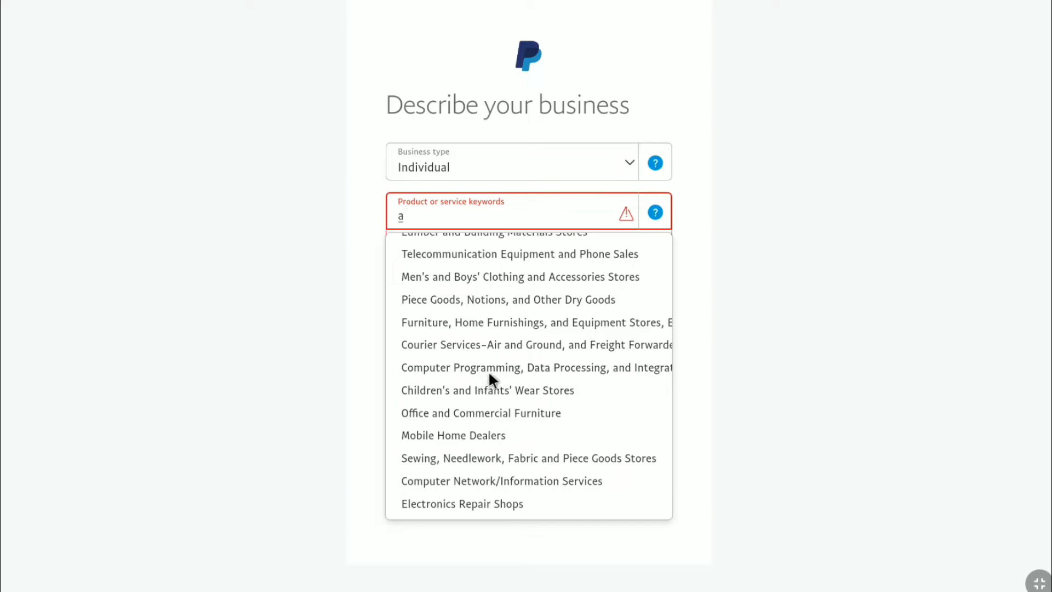
pyautogui.click(551, 366)
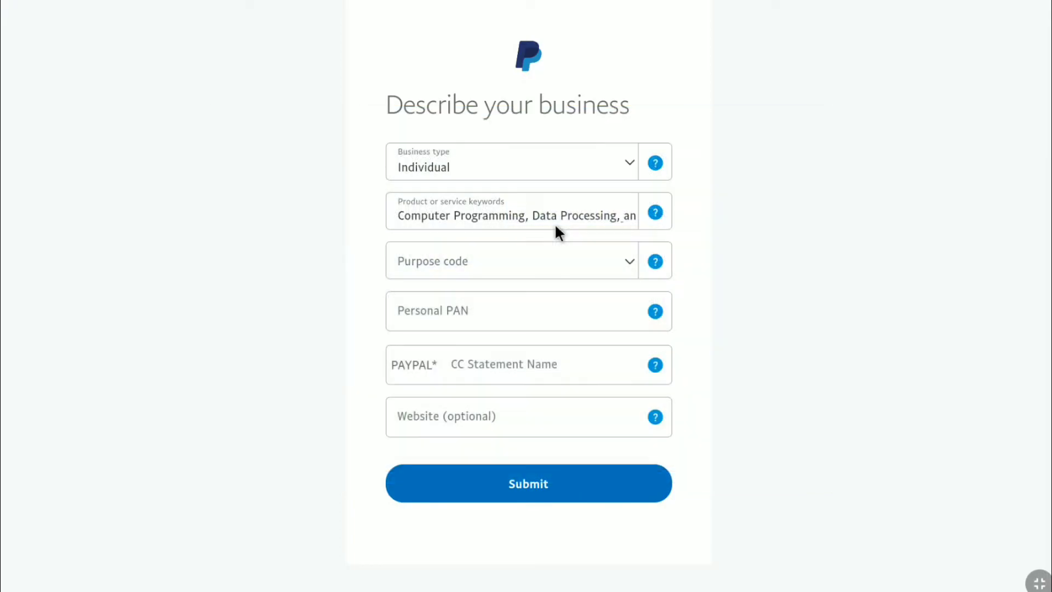
# Choose P0802 – Software consultancy/implementation as the purpose code.
pyautogui.click(620, 258)
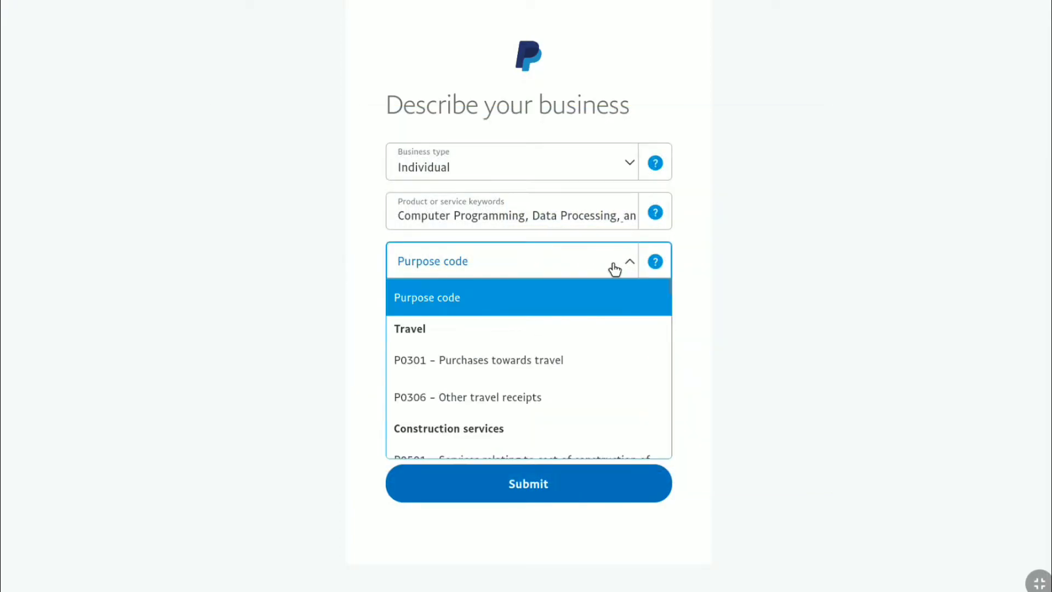
pyautogui.scroll(-5, 554, 351)
pyautogui.scroll(-20, 583, 400)
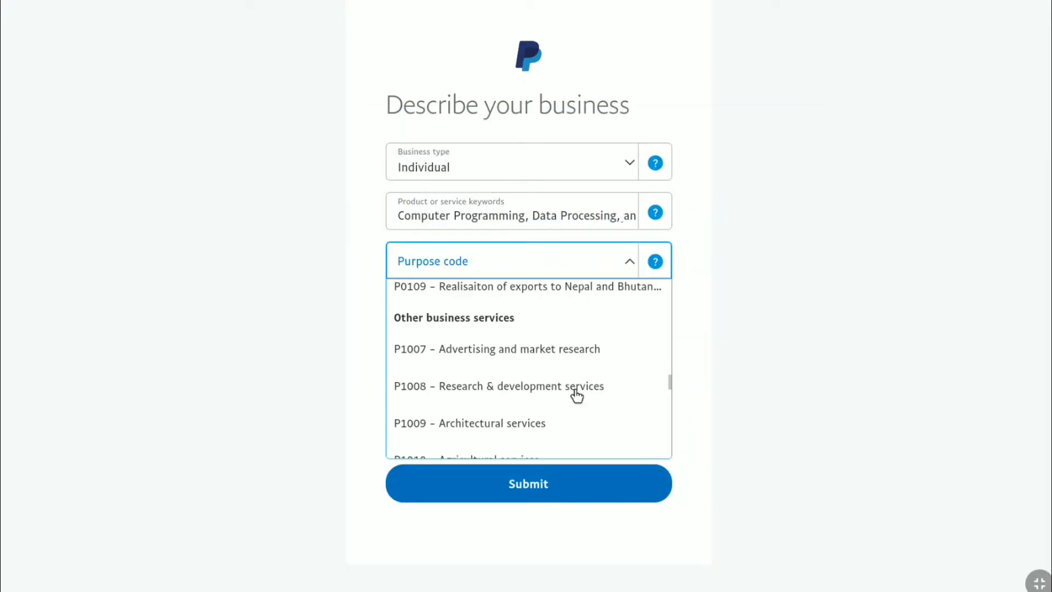
pyautogui.scroll(-3, 560, 378)
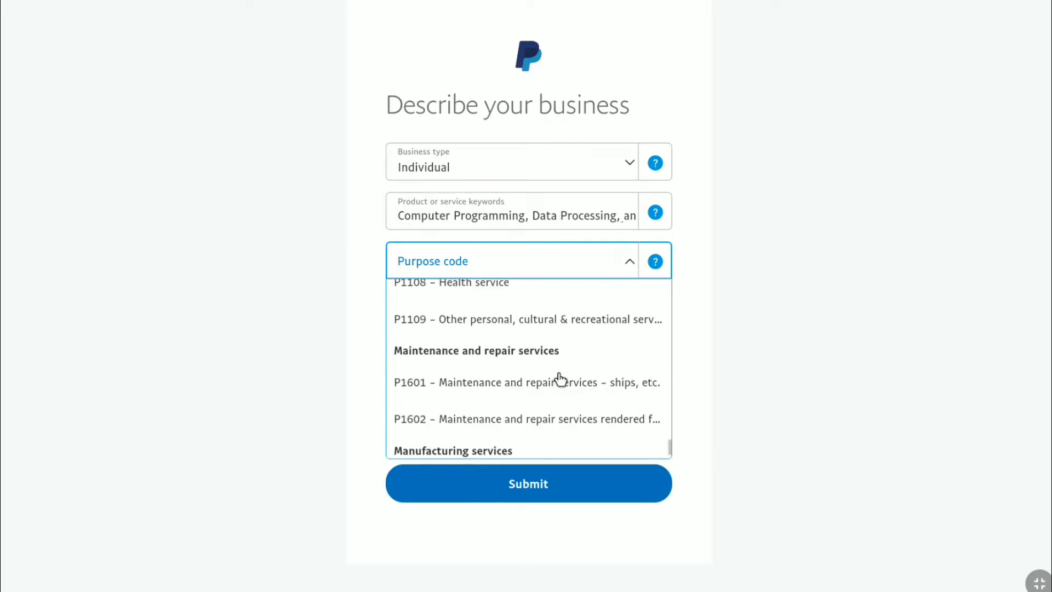
pyautogui.scroll(-5, 559, 379)
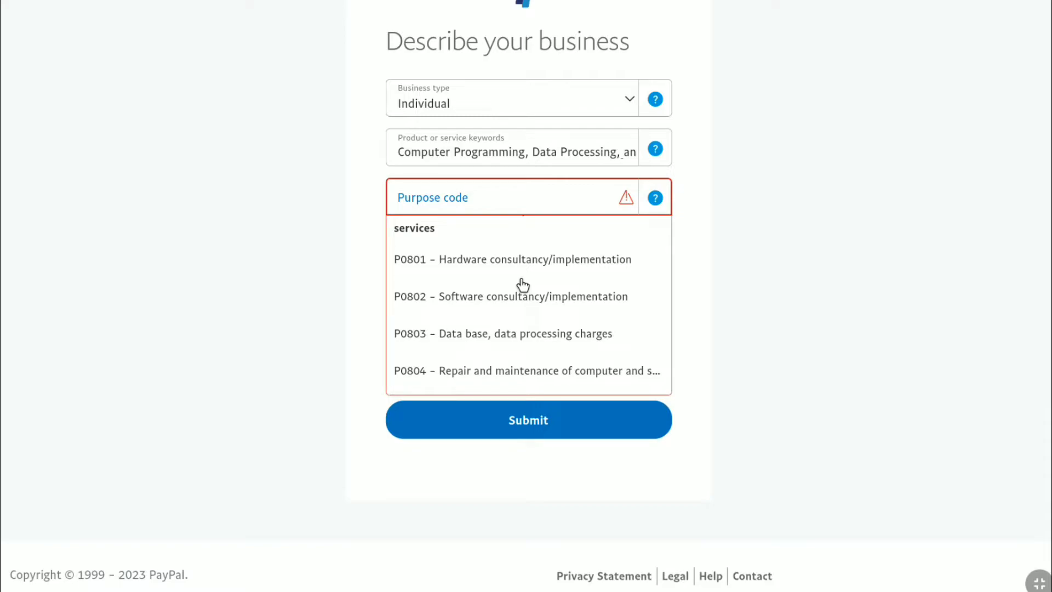
pyautogui.click(509, 299)
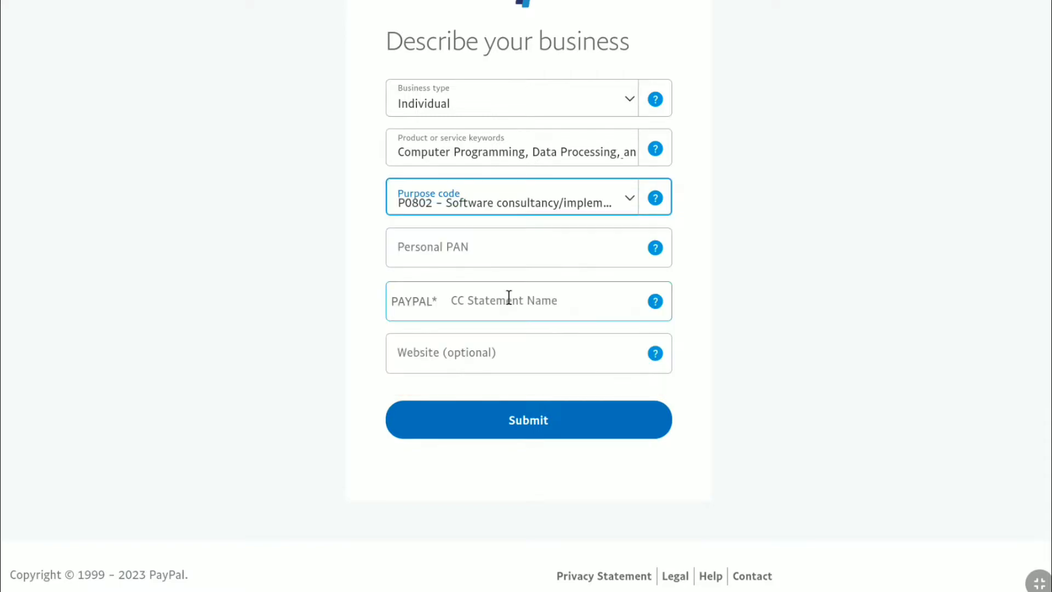
# Fill in the personal PAN and card statement name, then submit the business description.
pyautogui.click(487, 247)
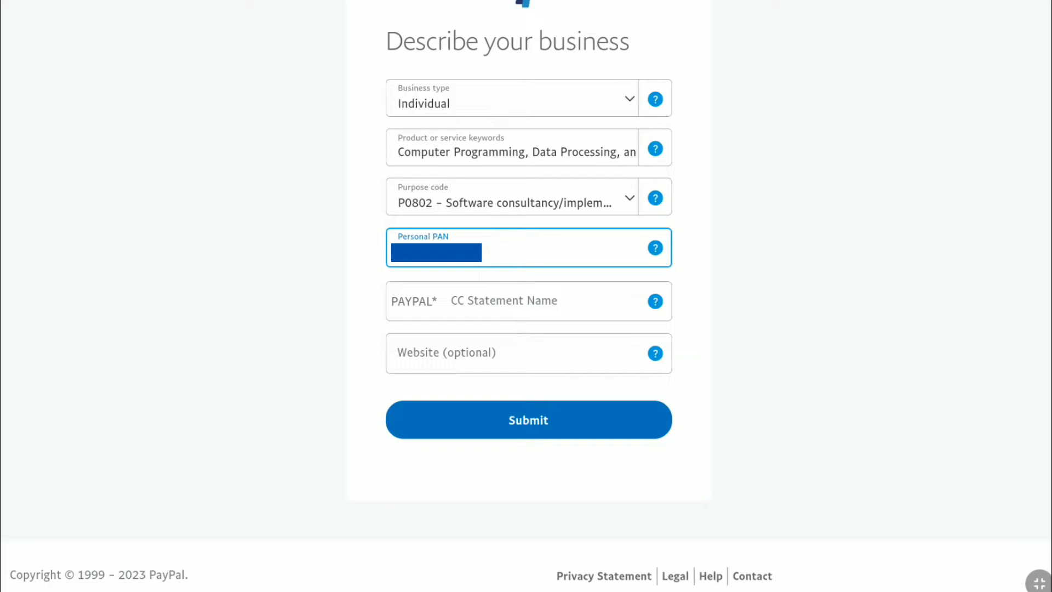
pyautogui.click(617, 454)
pyautogui.click(657, 301)
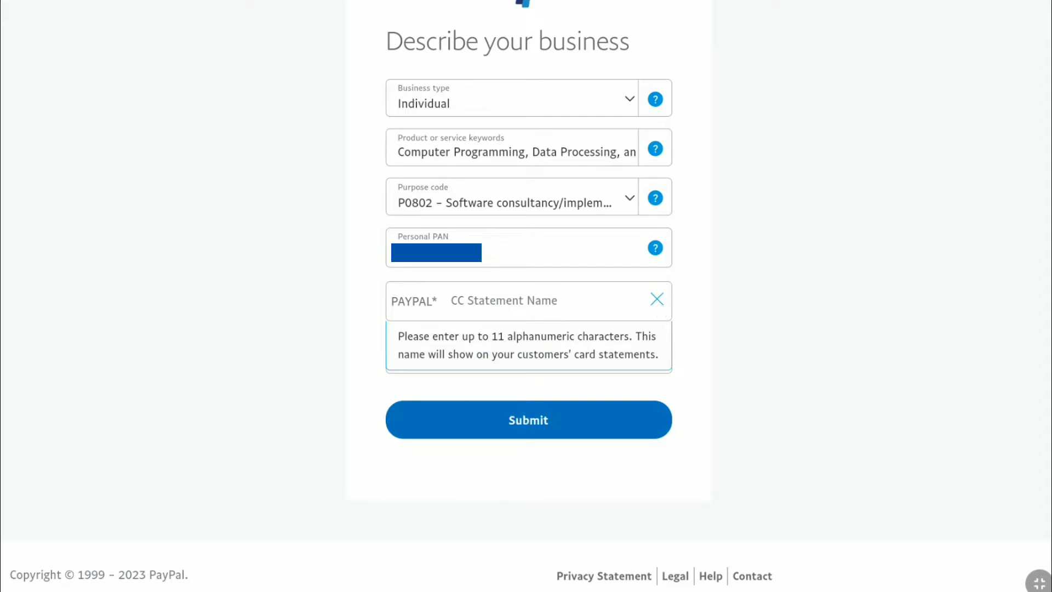
pyautogui.click(481, 301)
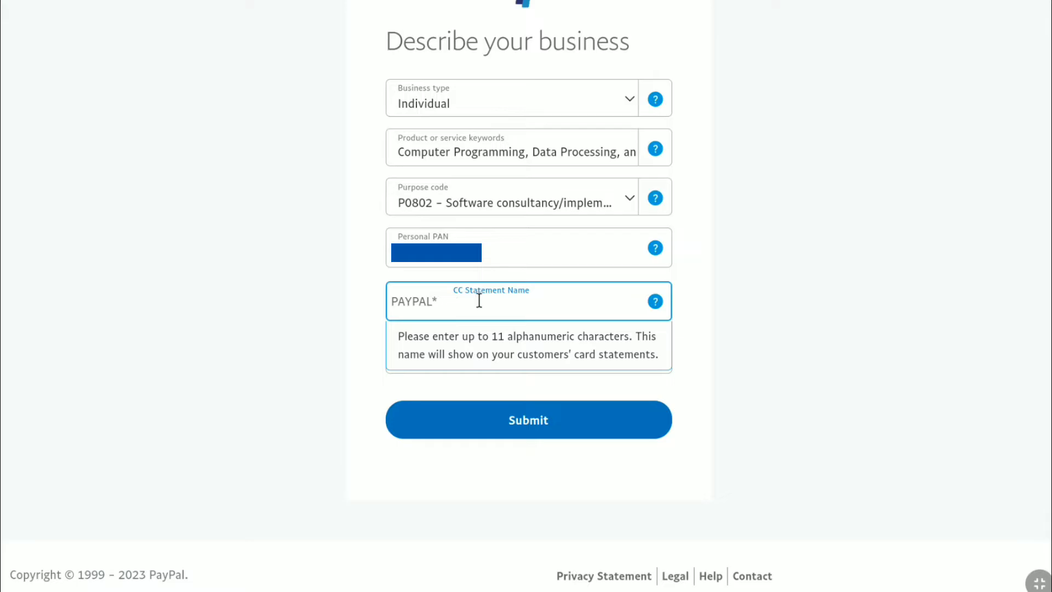
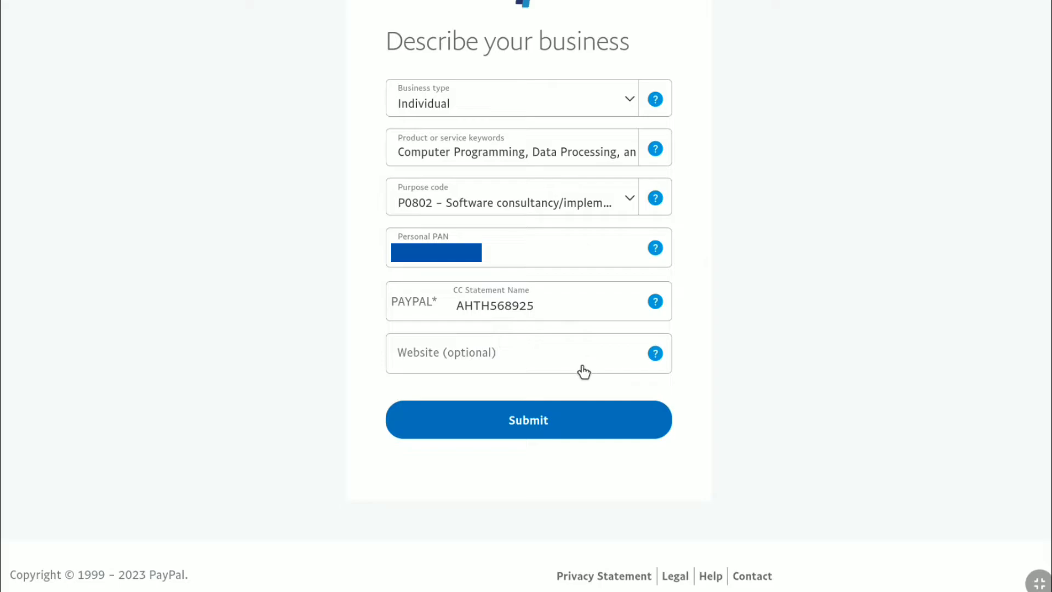
pyautogui.click(527, 422)
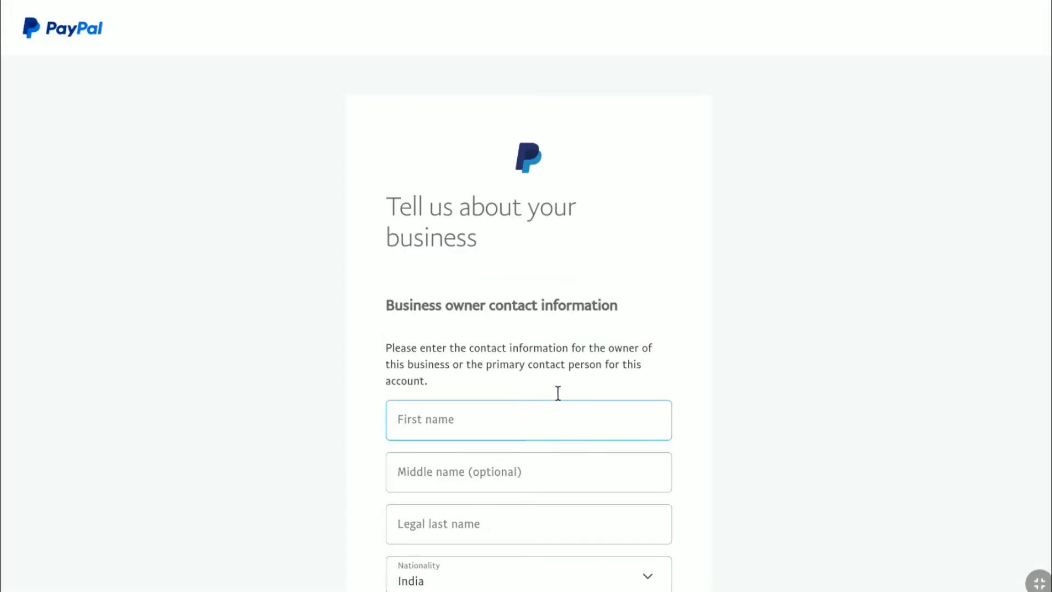
# Enter the owner's first, middle and legal last names on the contact form.
pyautogui.scroll(-4, 559, 375)
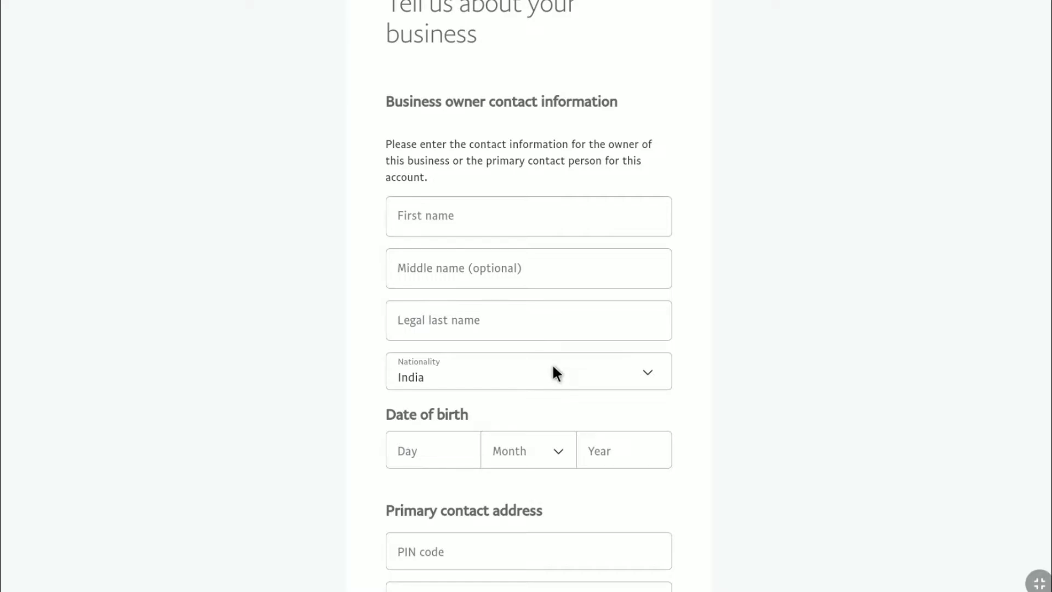
pyautogui.scroll(-1, 553, 366)
pyautogui.click(438, 167)
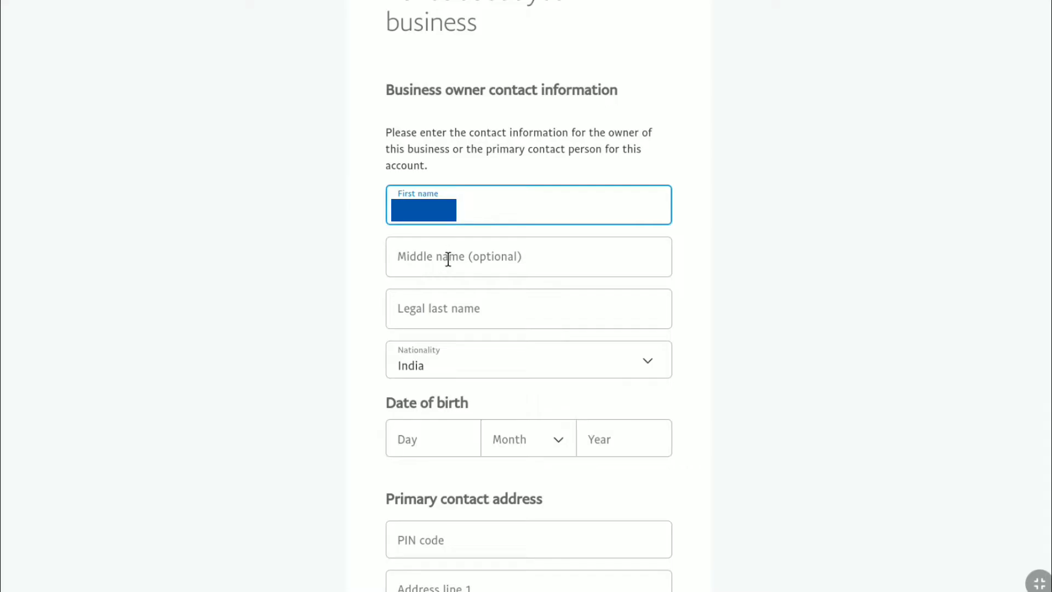
pyautogui.click(447, 259)
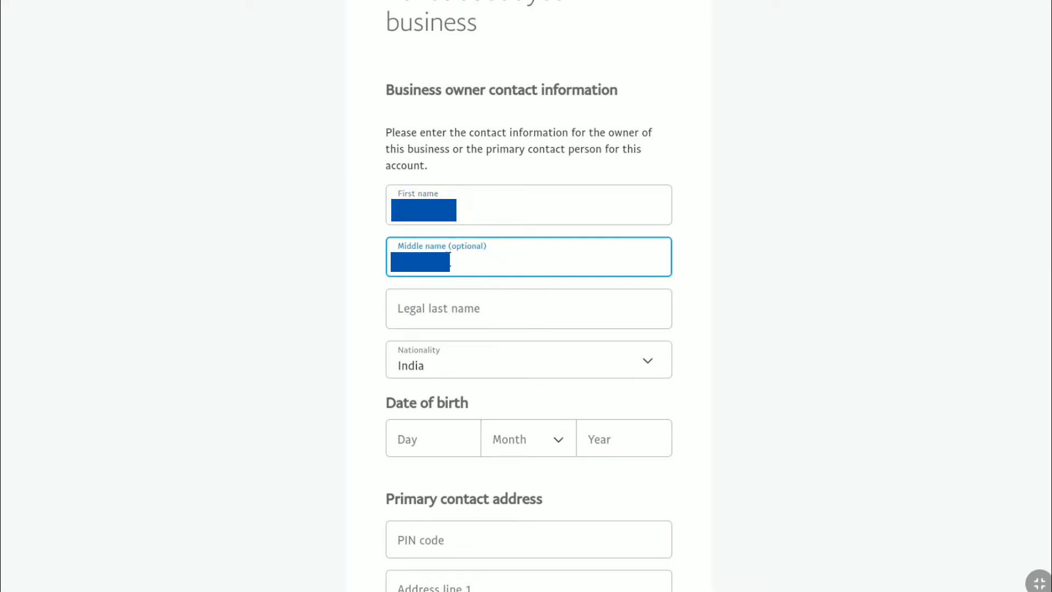
pyautogui.click(453, 306)
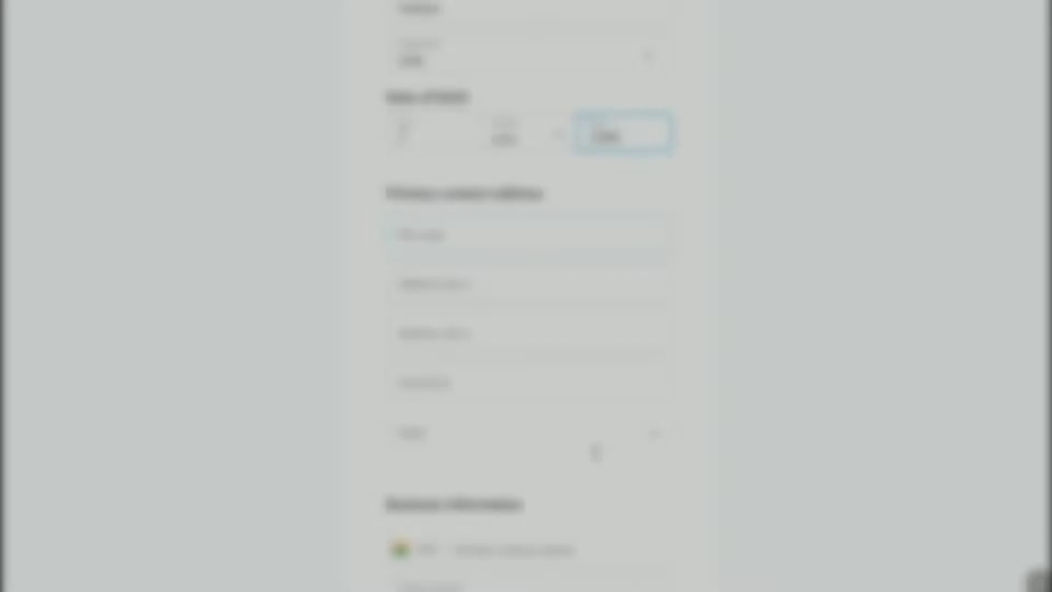
pyautogui.scroll(-1, 596, 452)
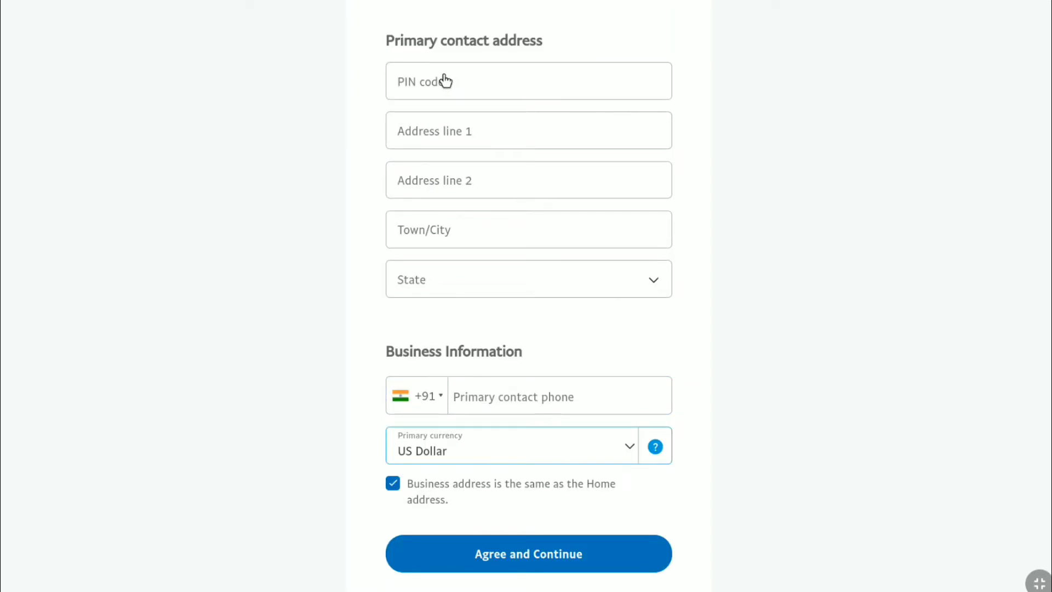
# Fill in the home PIN code, address line, town or city, and primary contact phone.
pyautogui.click(481, 68)
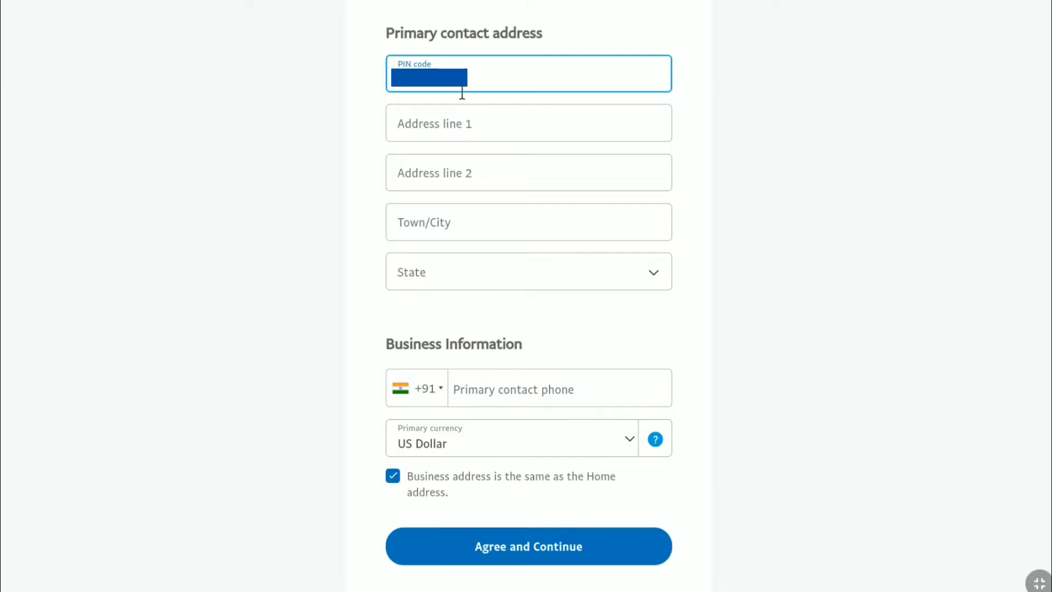
pyautogui.click(465, 131)
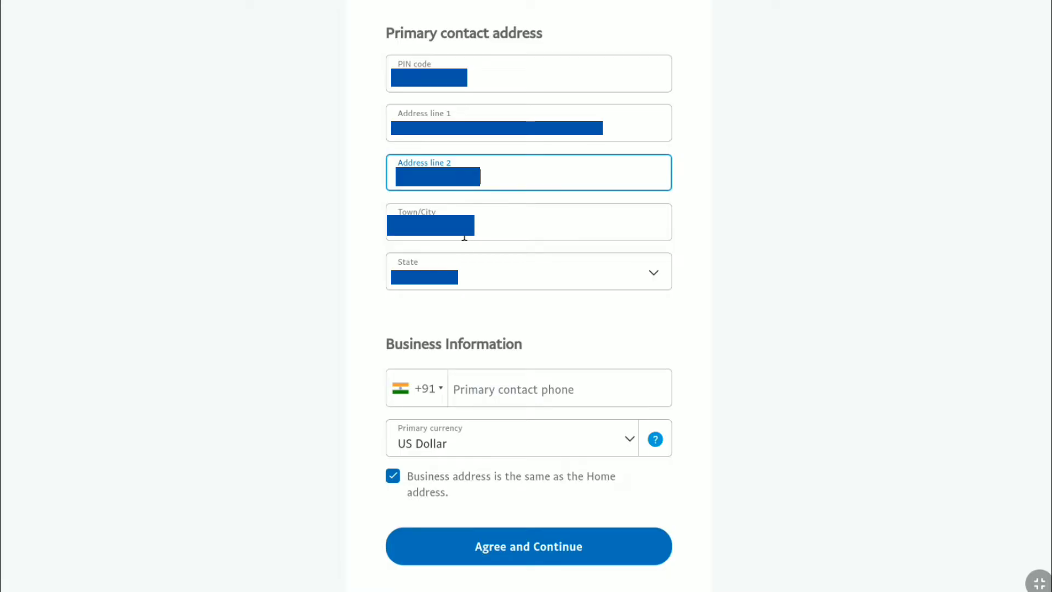
pyautogui.click(464, 237)
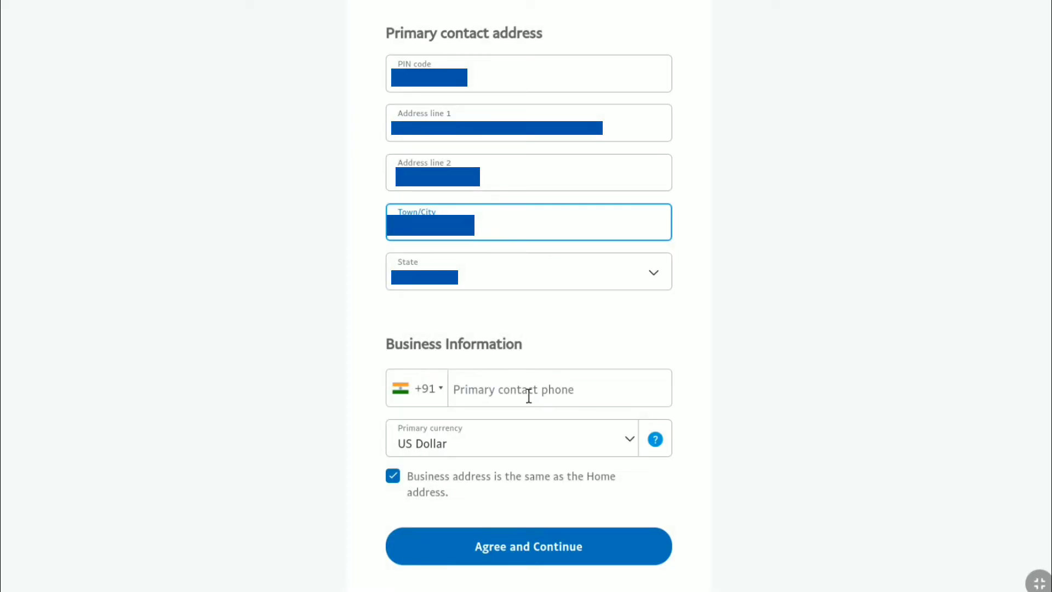
pyautogui.click(519, 392)
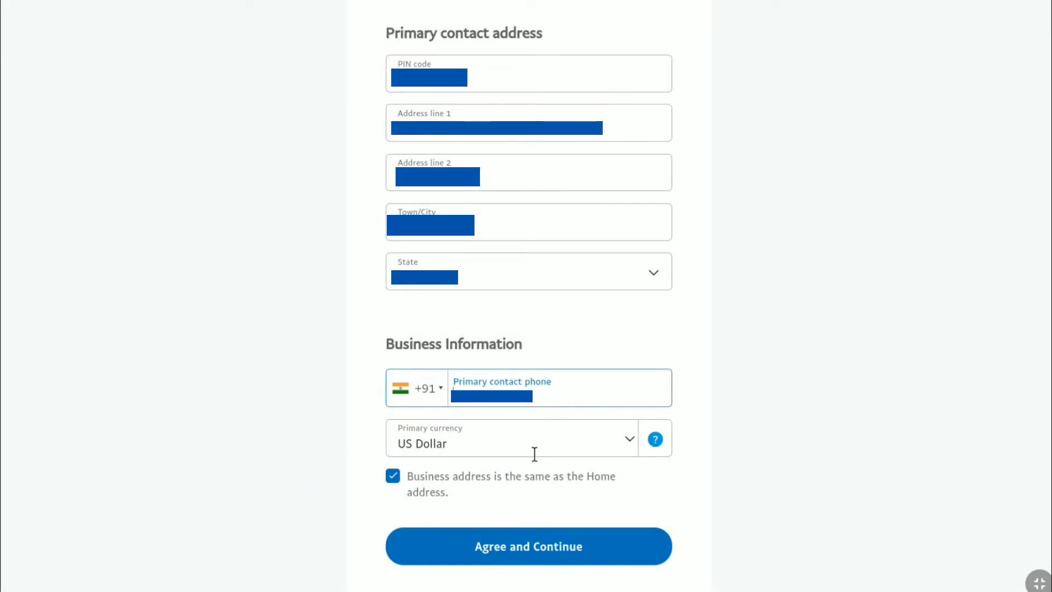
# Keep US Dollar as the primary currency.
pyautogui.click(631, 442)
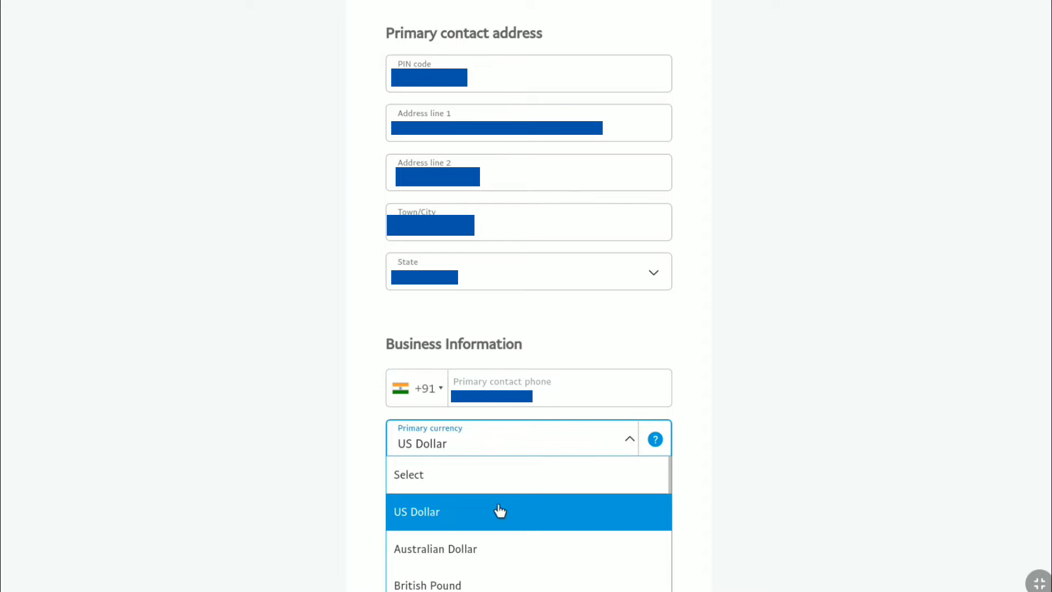
pyautogui.scroll(-10, 489, 505)
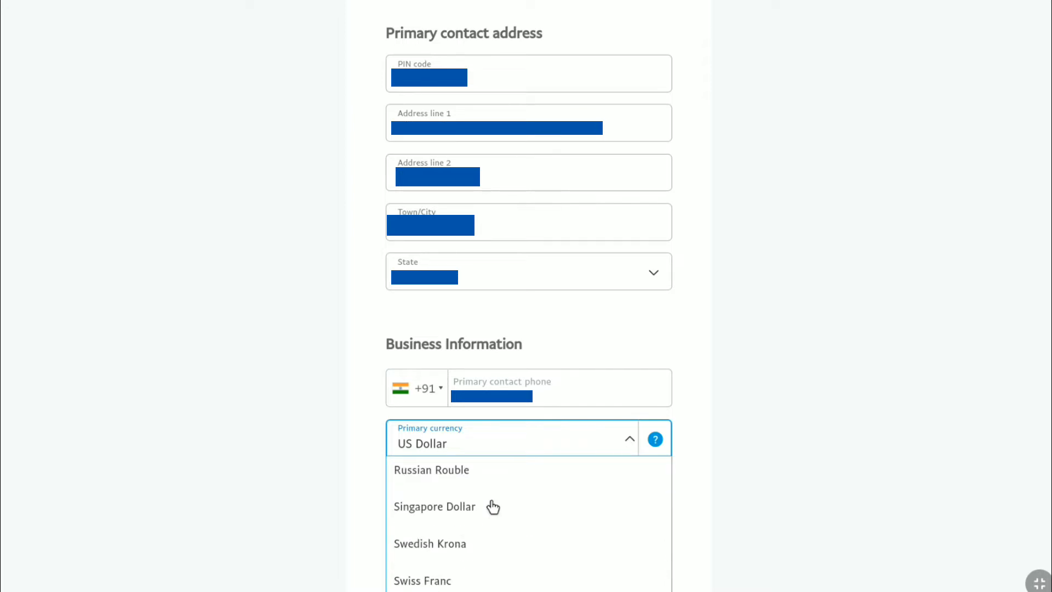
pyautogui.scroll(10, 496, 507)
pyautogui.click(503, 510)
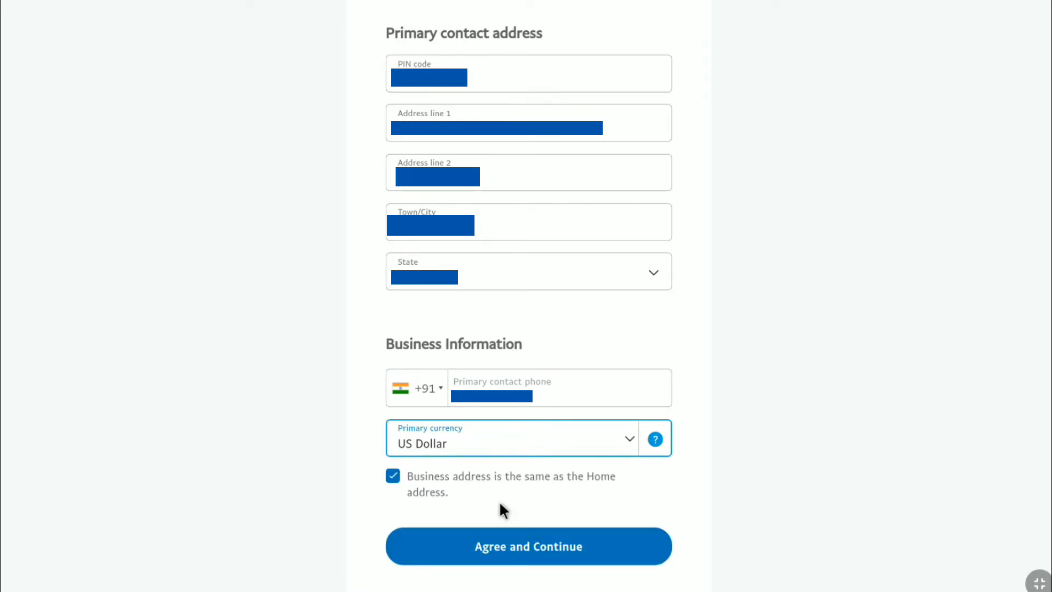
# Use the home address as the business address and submit the business information.
pyautogui.click(393, 476)
pyautogui.scroll(-2, 430, 488)
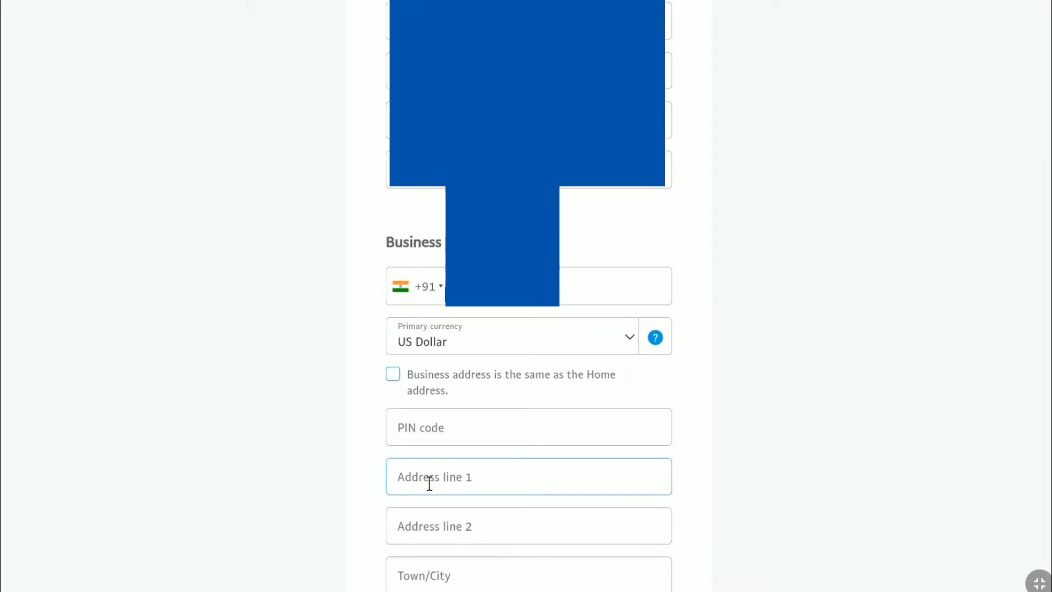
pyautogui.scroll(-3, 430, 484)
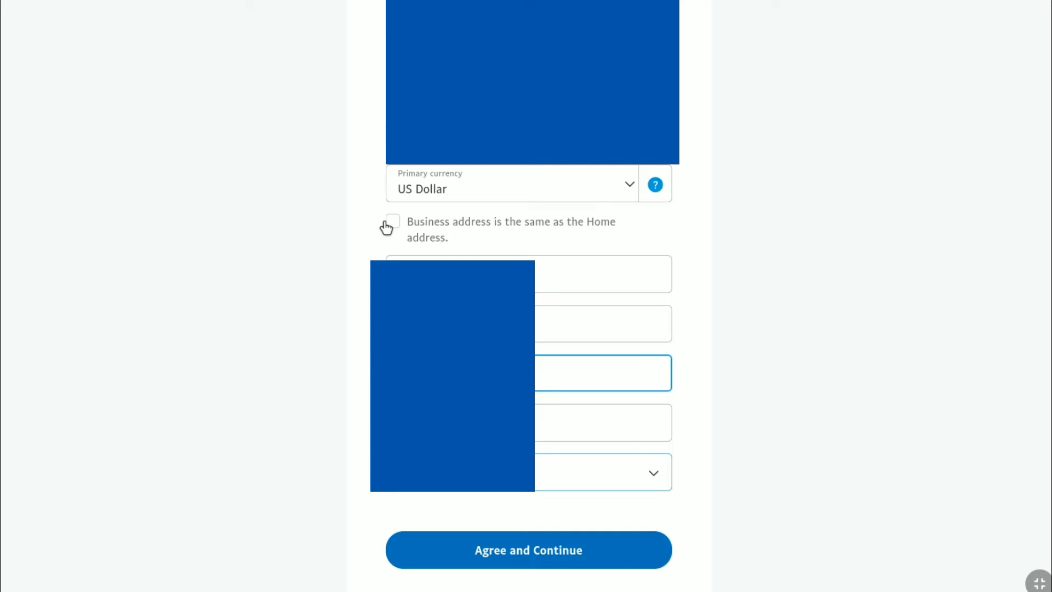
pyautogui.click(392, 227)
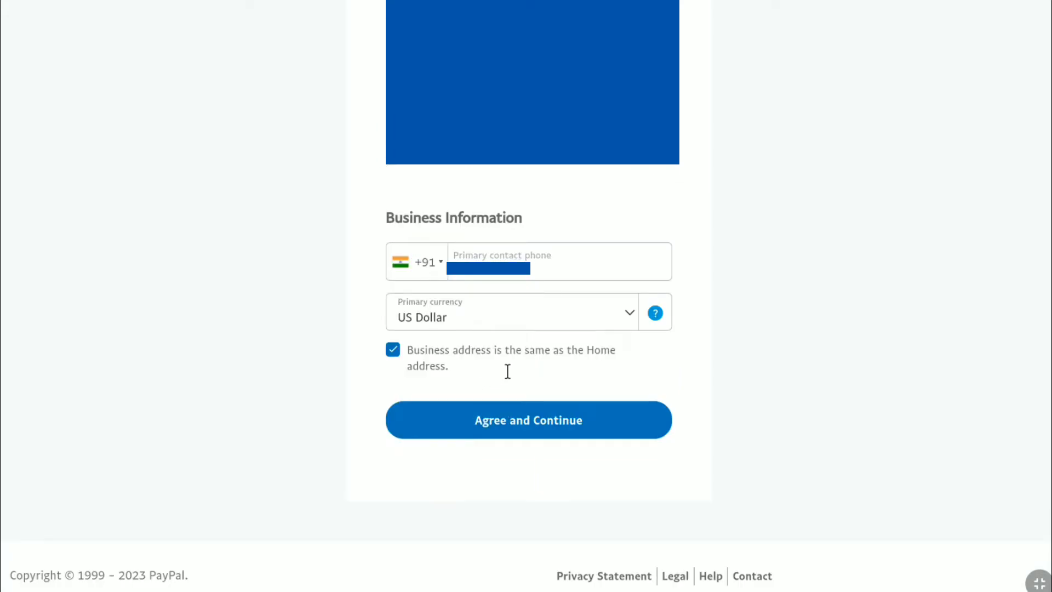
pyautogui.click(528, 418)
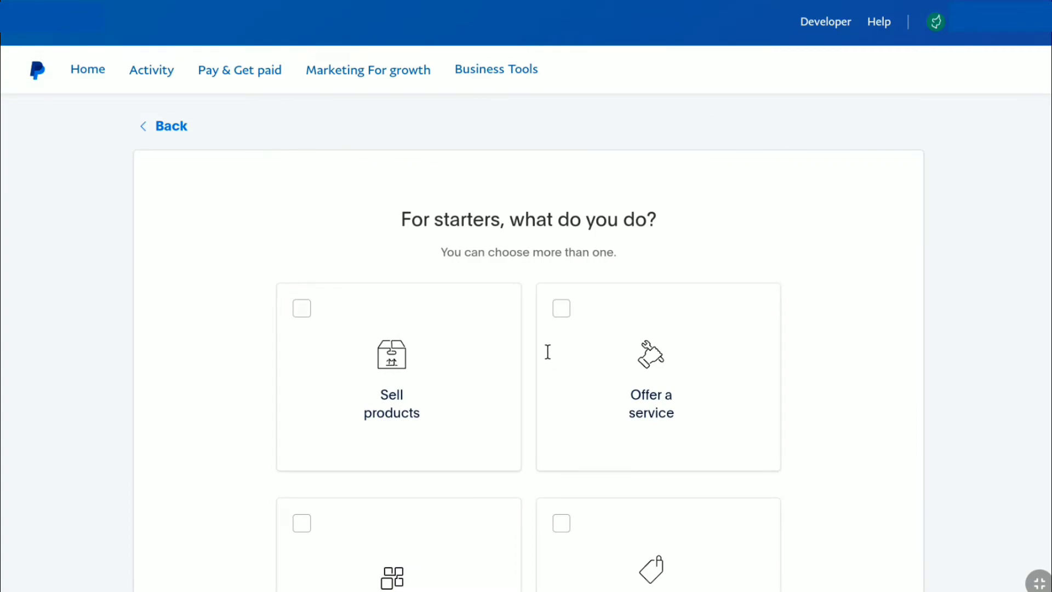
# Select 'Offer a service' and 'Other' as the business activities and continue.
pyautogui.scroll(-1, 546, 349)
pyautogui.scroll(-1, 546, 349)
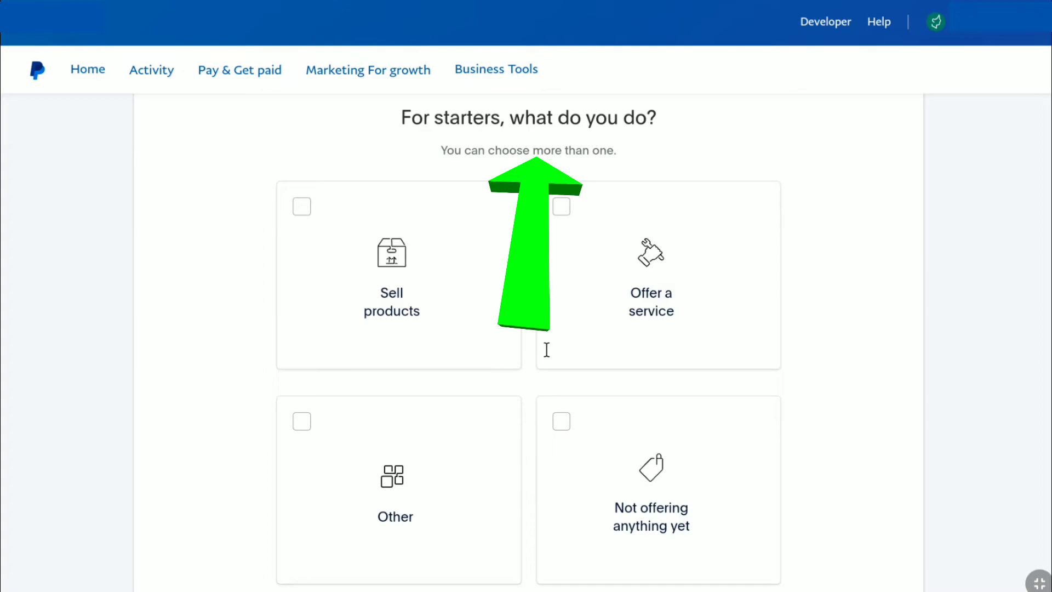
pyautogui.click(558, 211)
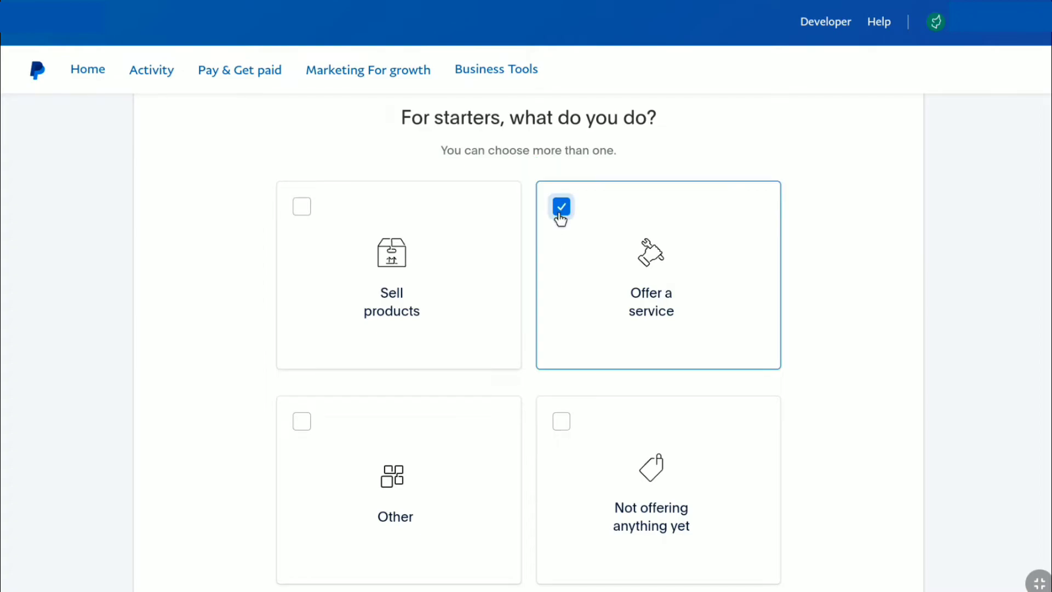
pyautogui.scroll(-2, 563, 303)
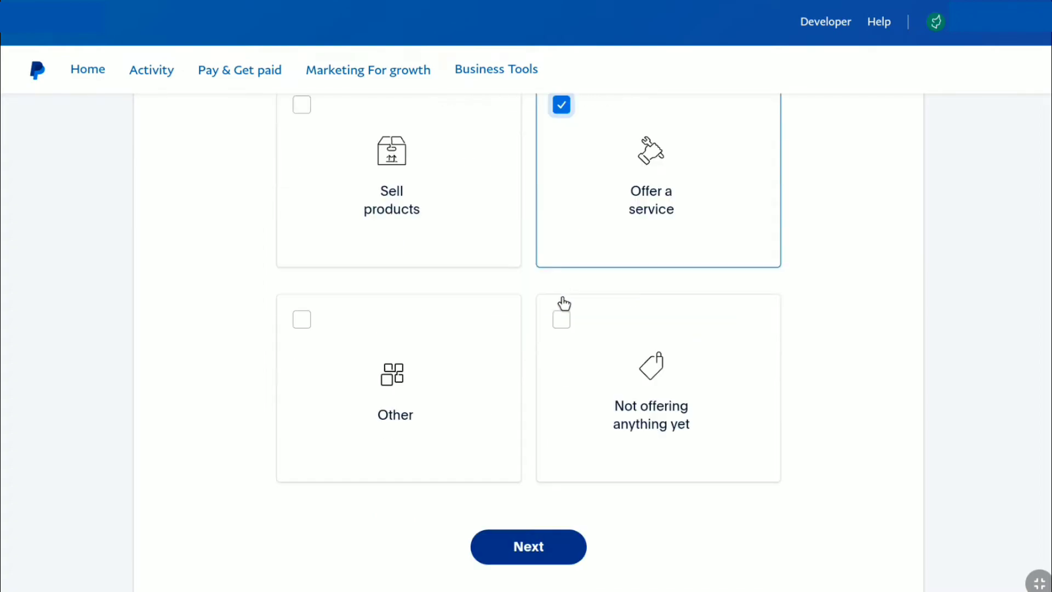
pyautogui.click(310, 318)
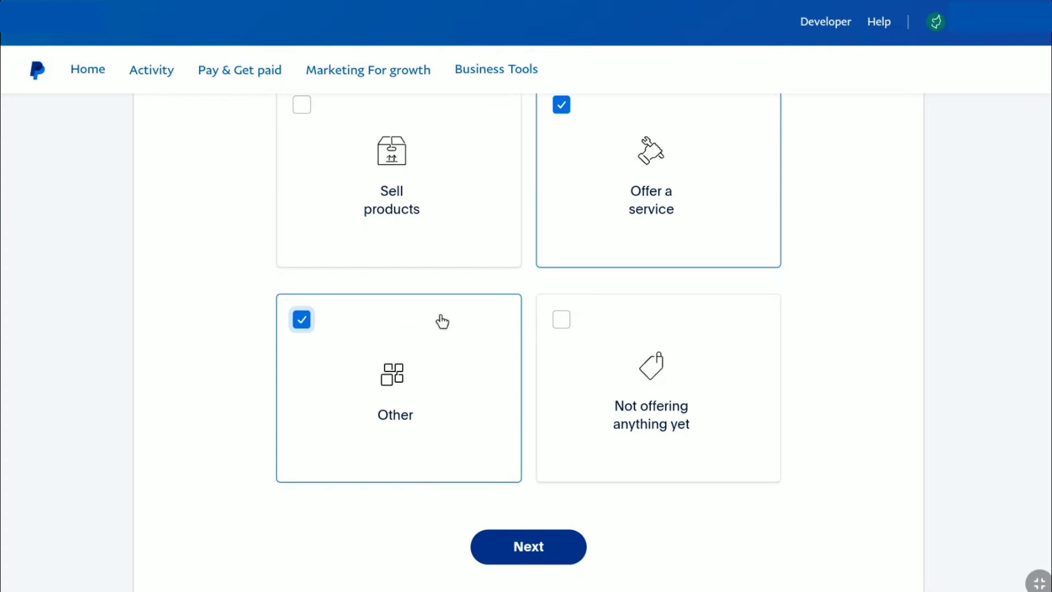
pyautogui.click(538, 539)
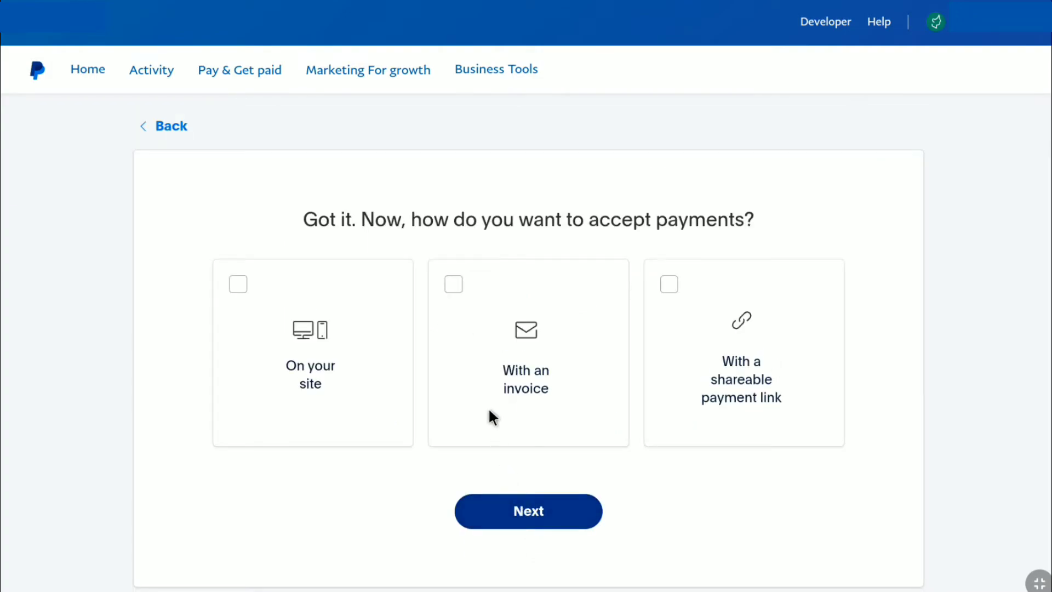
# Choose accepting payments on your site, with an invoice and via a shareable link.
pyautogui.click(244, 281)
pyautogui.click(452, 286)
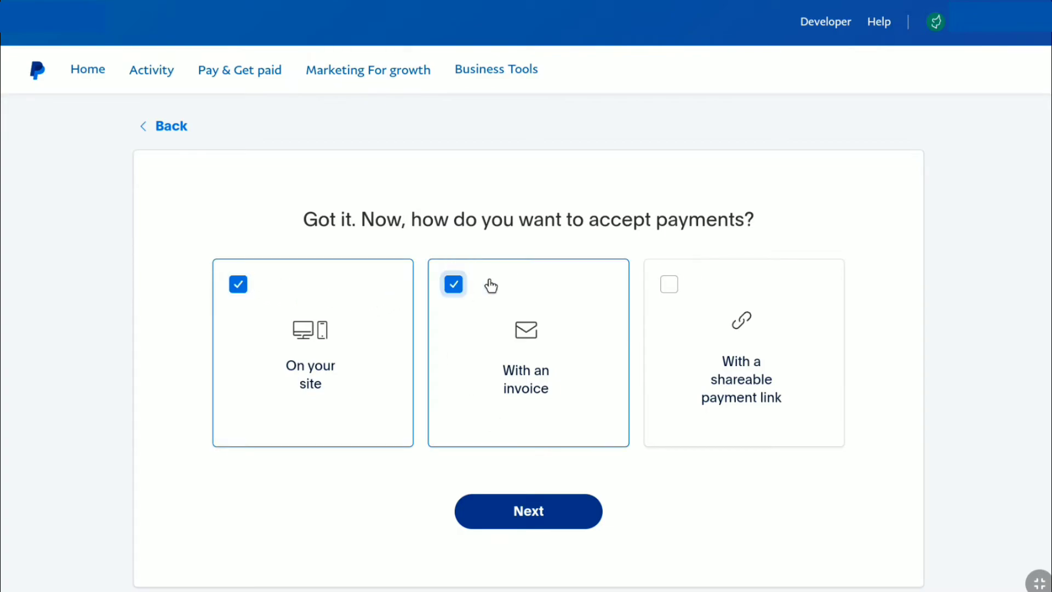
pyautogui.click(668, 286)
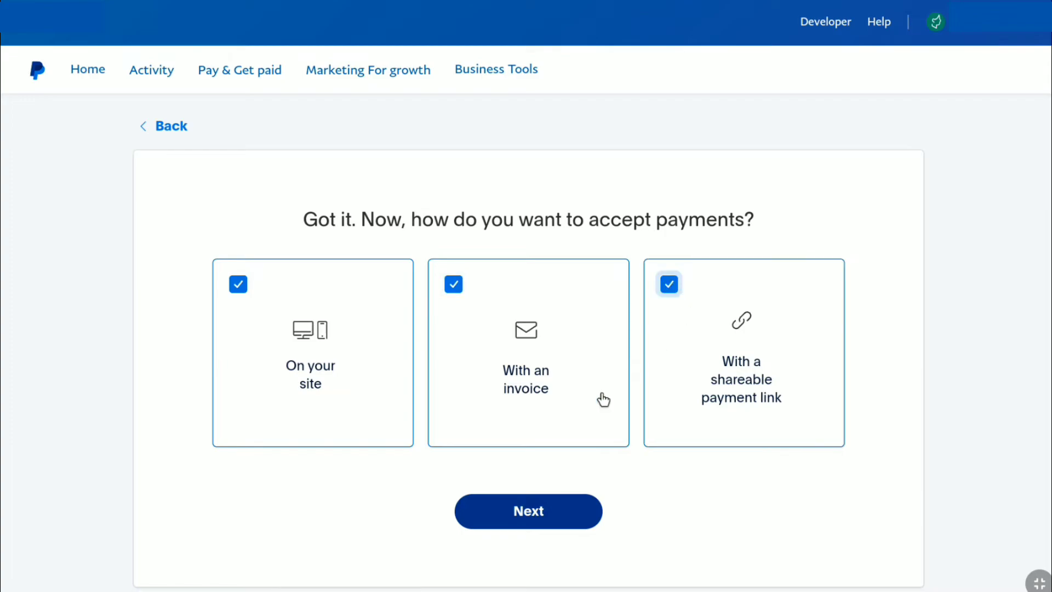
pyautogui.click(538, 509)
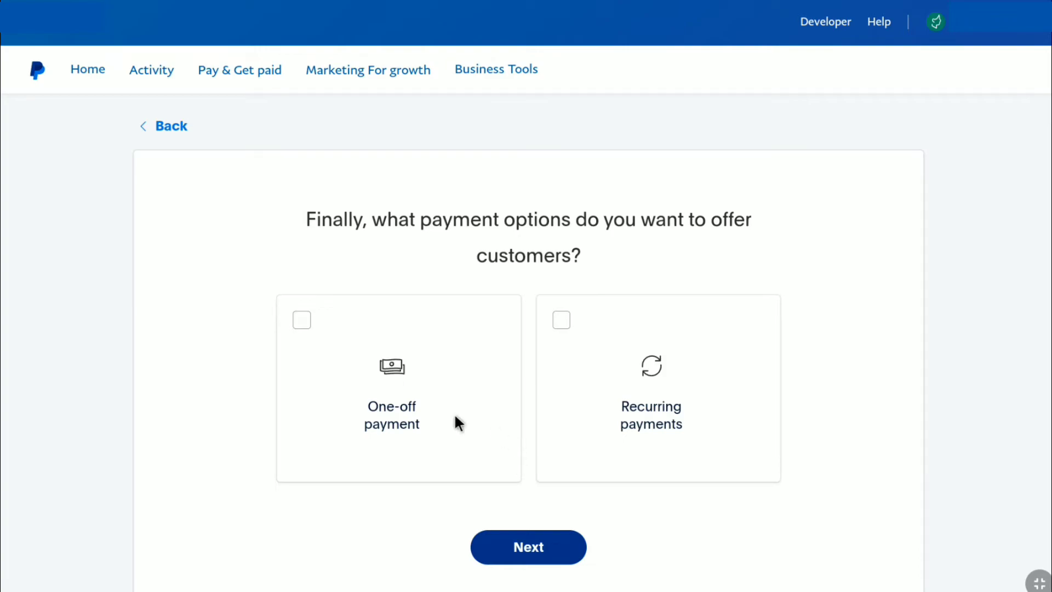
# Offer one-off and recurring payments, and pick the pre-built no-coding setup.
pyautogui.click(292, 333)
pyautogui.click(559, 328)
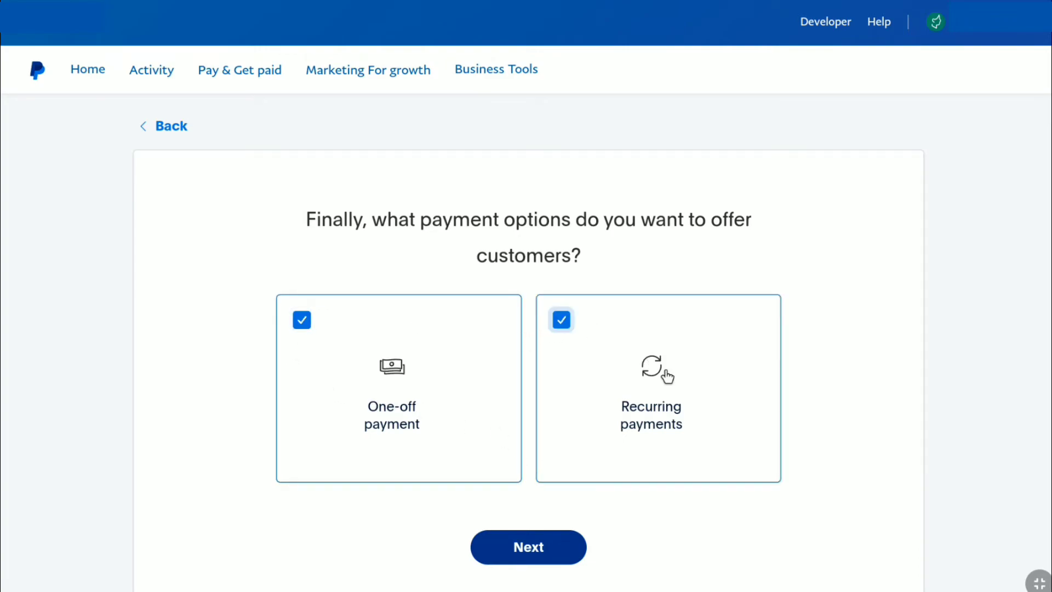
pyautogui.click(535, 547)
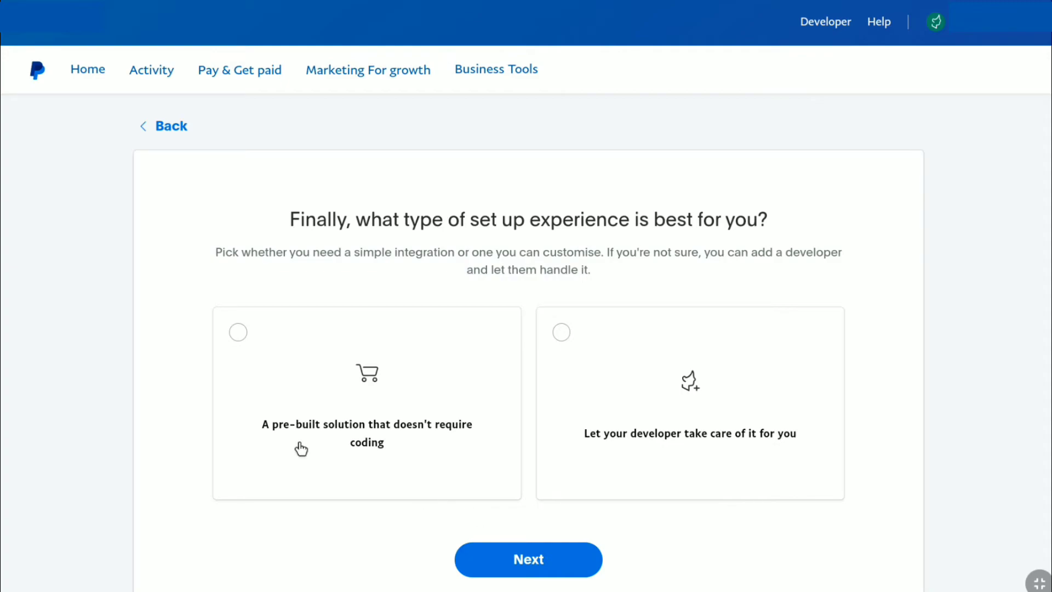
pyautogui.click(236, 339)
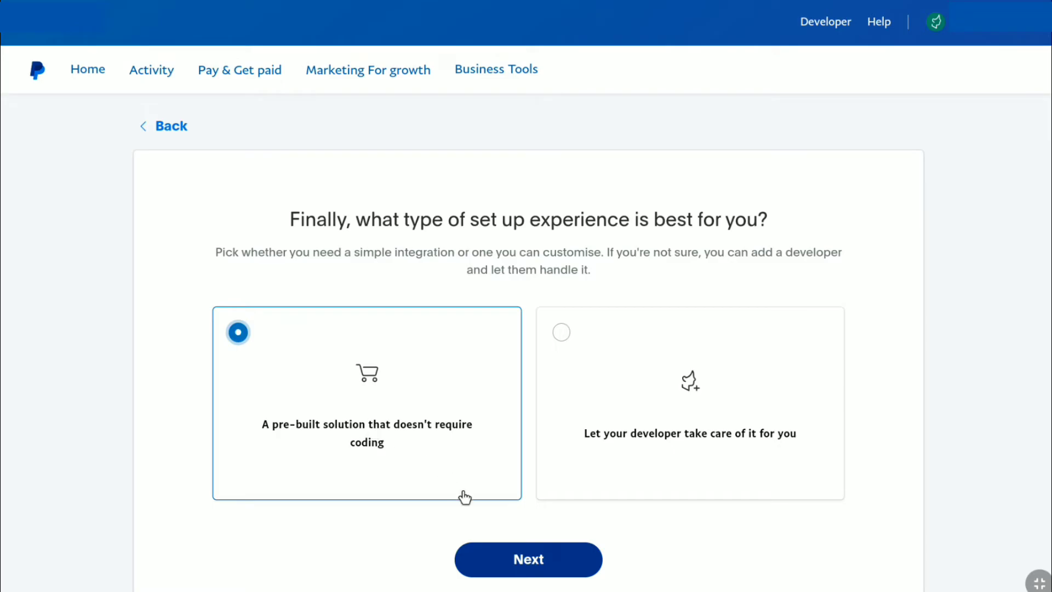
pyautogui.click(512, 559)
# Skim the 'Here are some tools' page and move on to the PayPal Home dashboard.
pyautogui.scroll(-6, 521, 469)
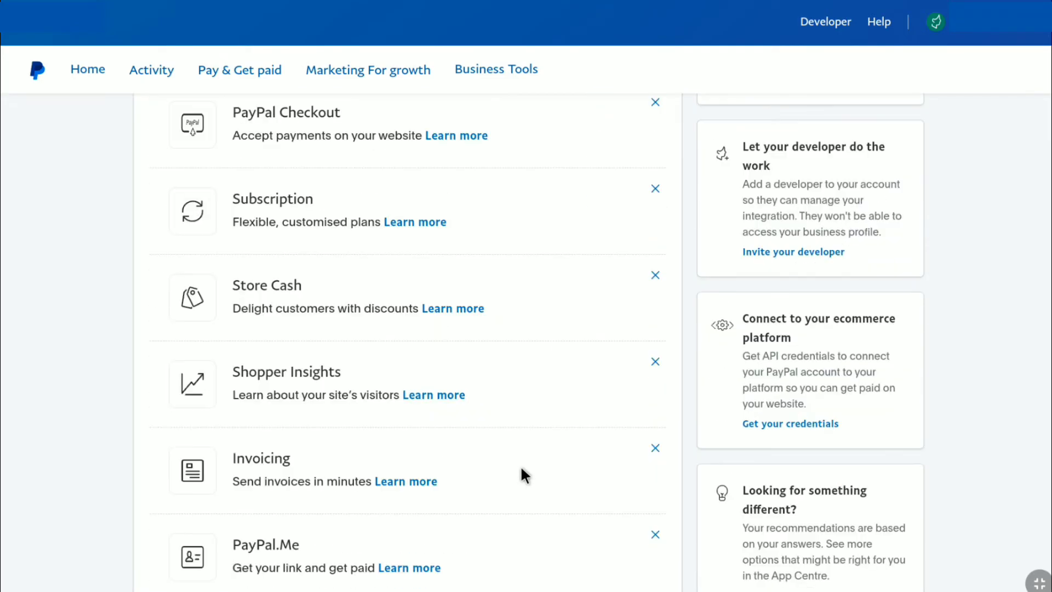
pyautogui.scroll(6, 527, 473)
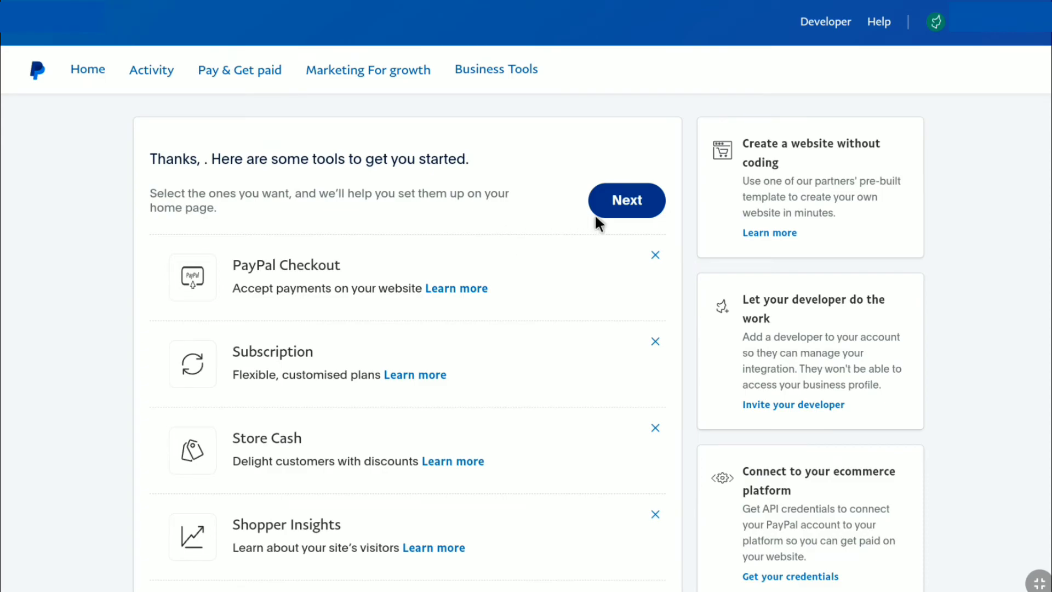
pyautogui.click(613, 201)
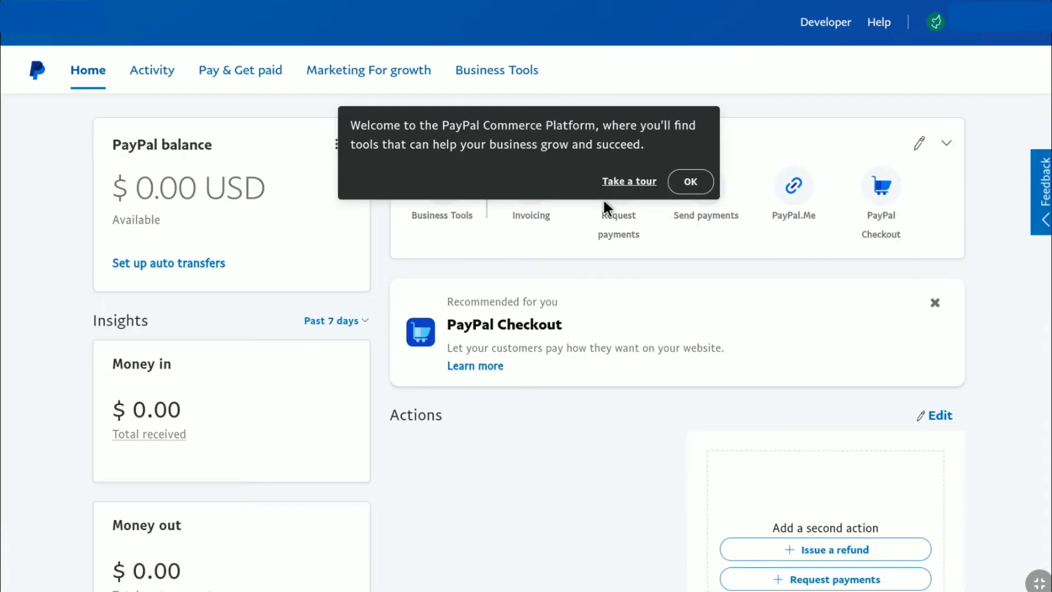
# Dismiss the Commerce Platform welcome tour message with OK.
pyautogui.click(679, 182)
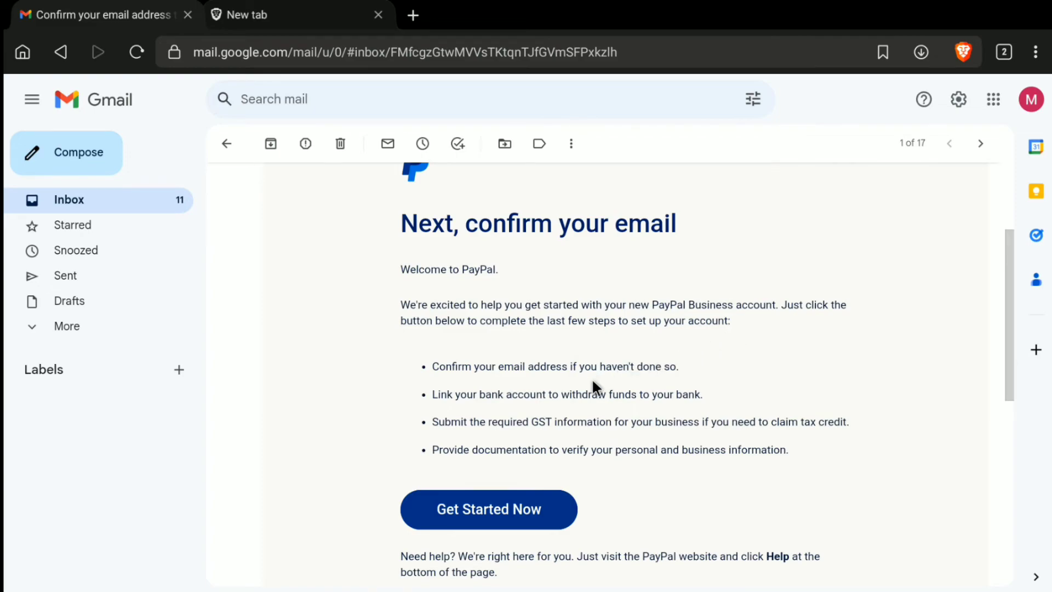
# Use Get Started Now in PayPal's confirmation email to reach the login-to-confirm page.
pyautogui.click(499, 511)
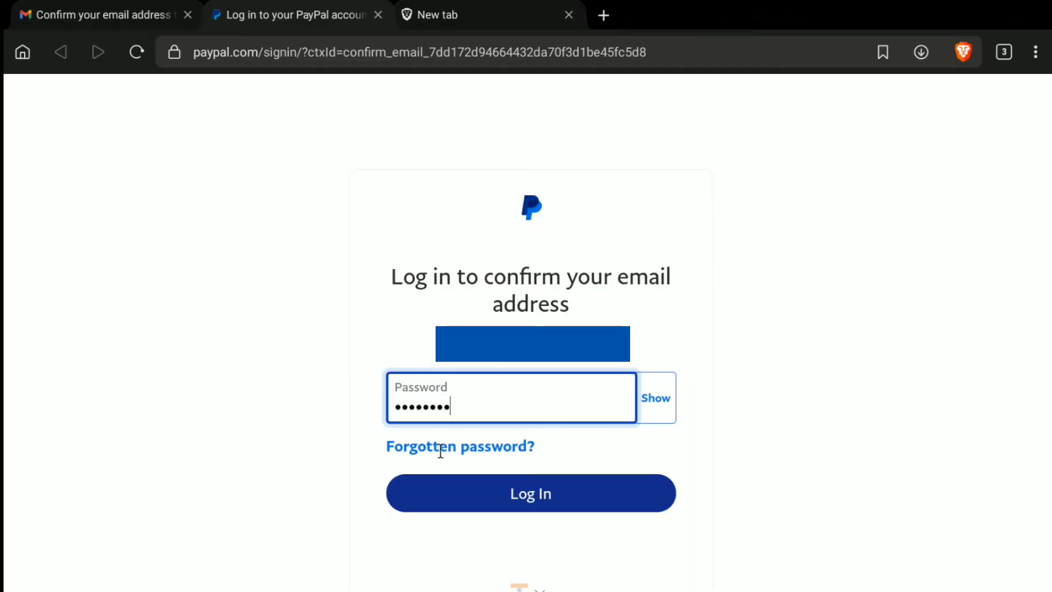
# Log in with the entered password to confirm the email, then continue to the dashboard.
pyautogui.click(514, 491)
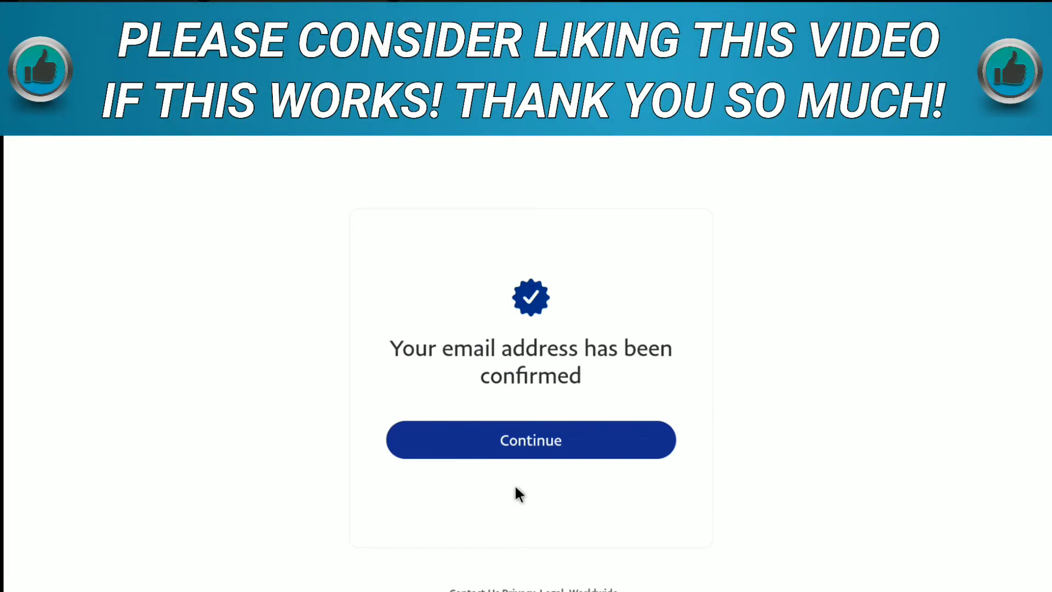
pyautogui.click(530, 442)
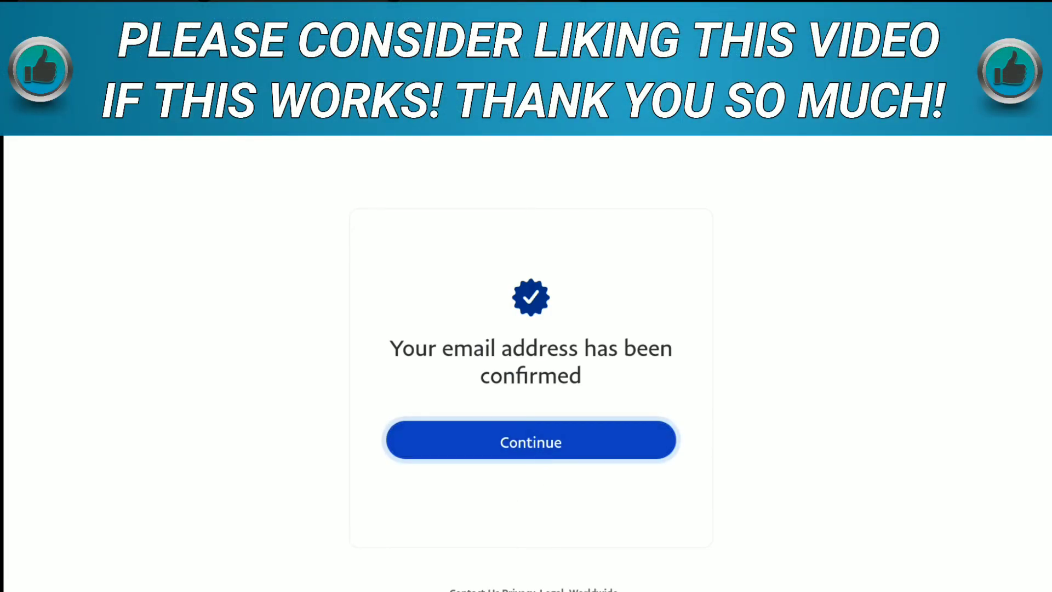